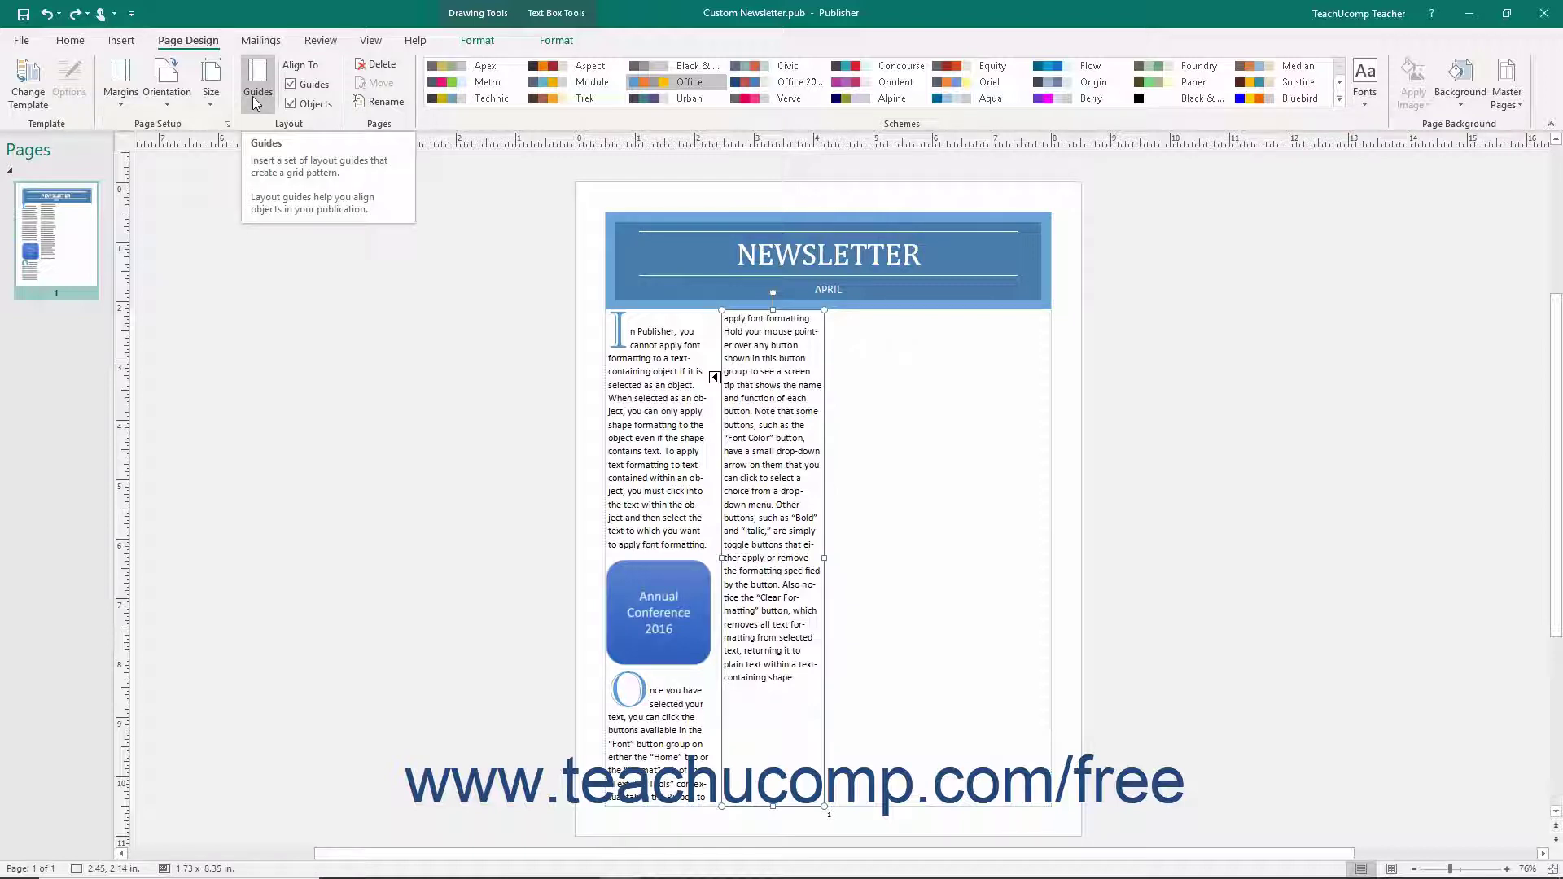
# Apply the third Built-In Ruler Guides preset to mark column and header boundaries
pyautogui.click(257, 102)
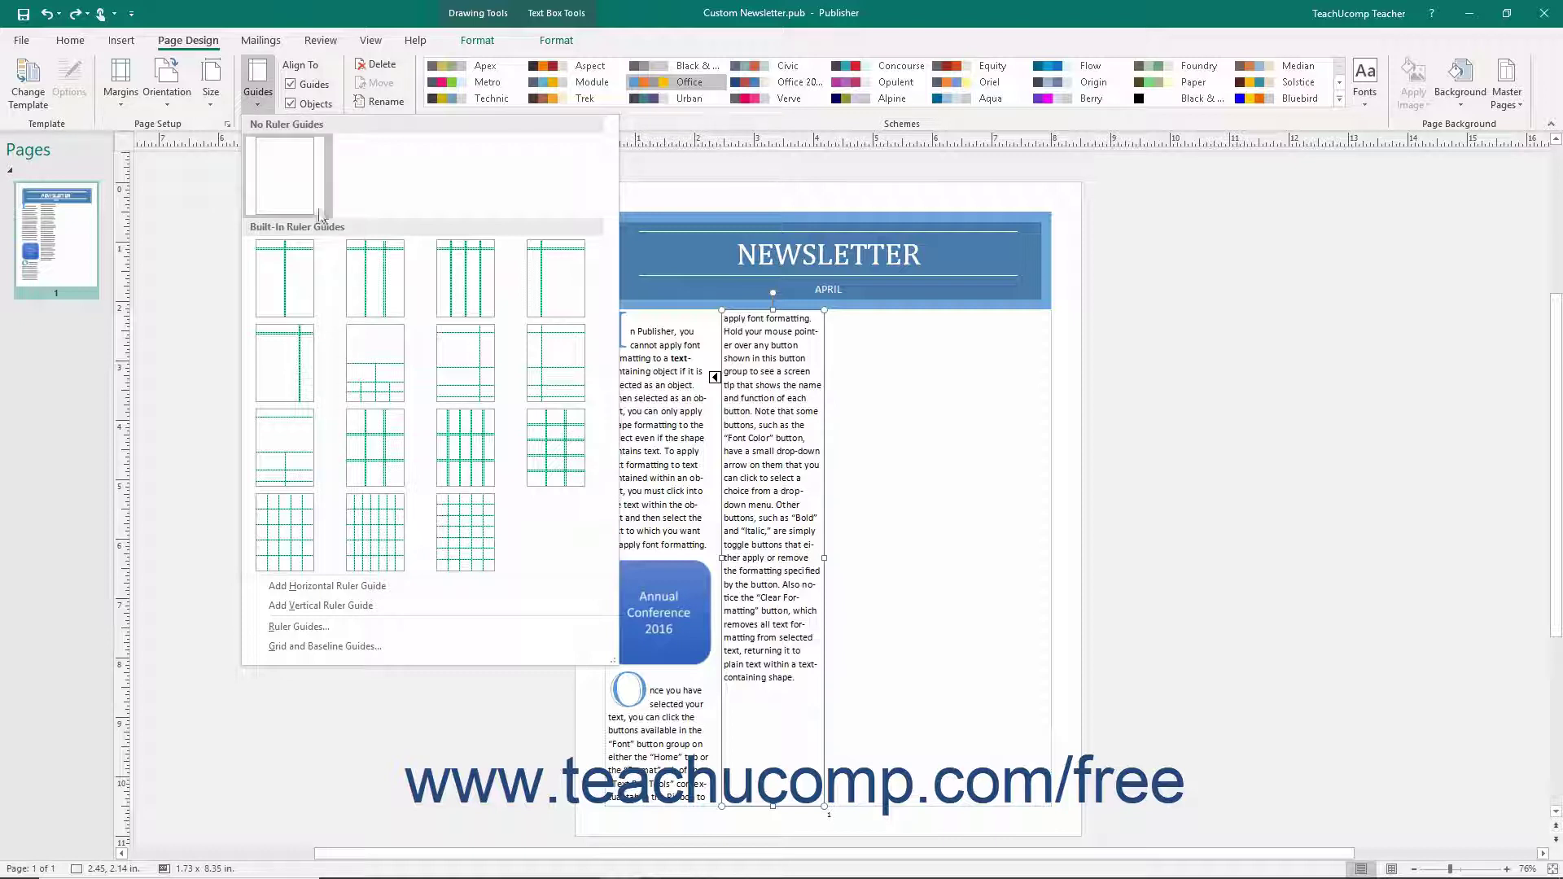
pyautogui.click(490, 281)
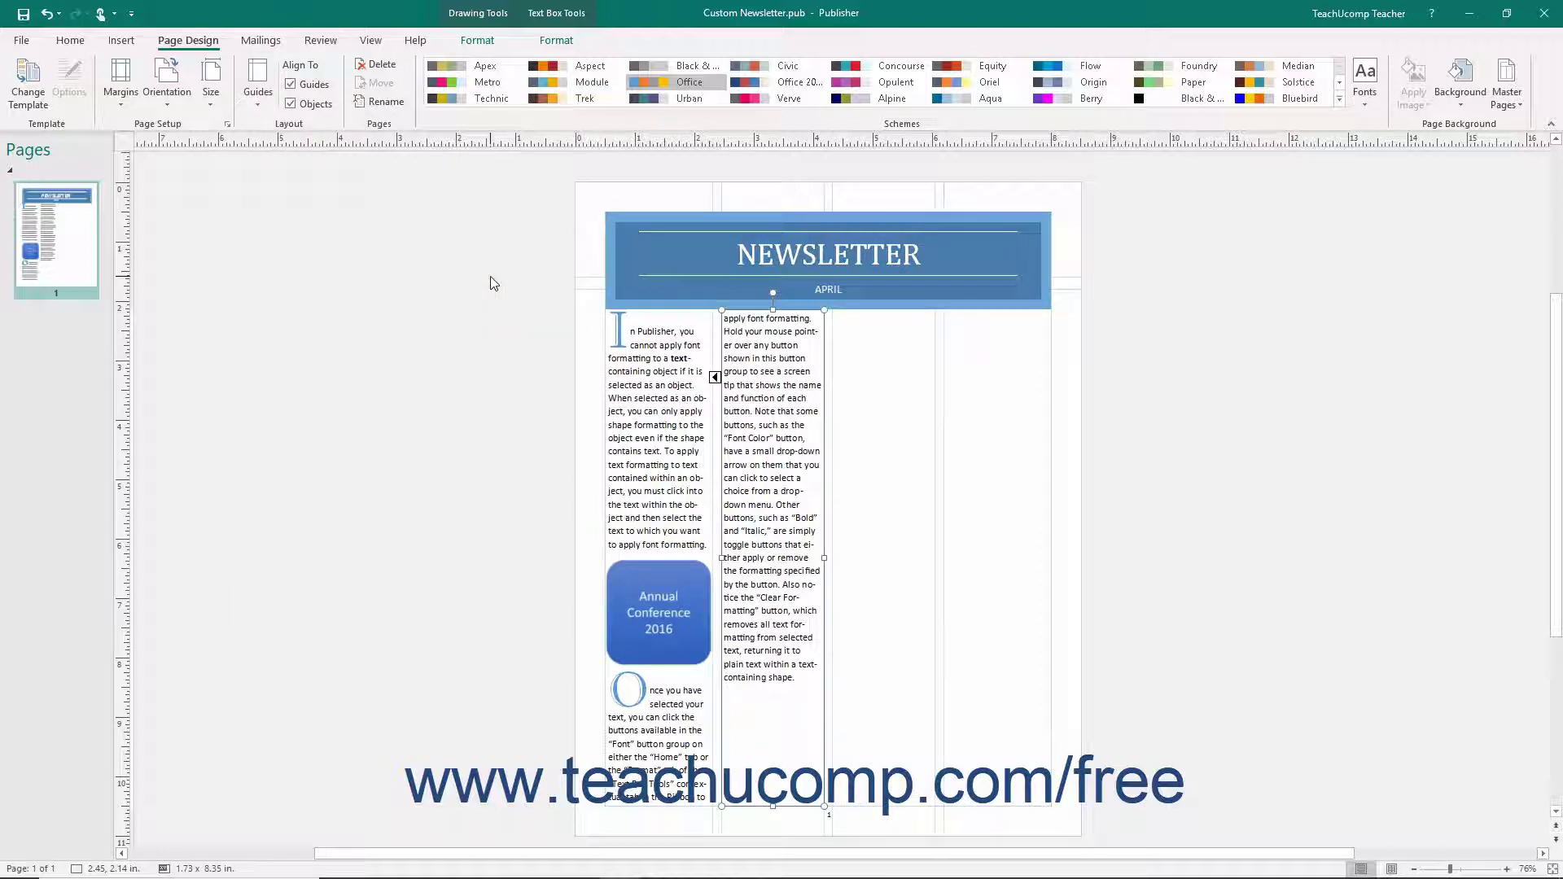
pyautogui.click(258, 90)
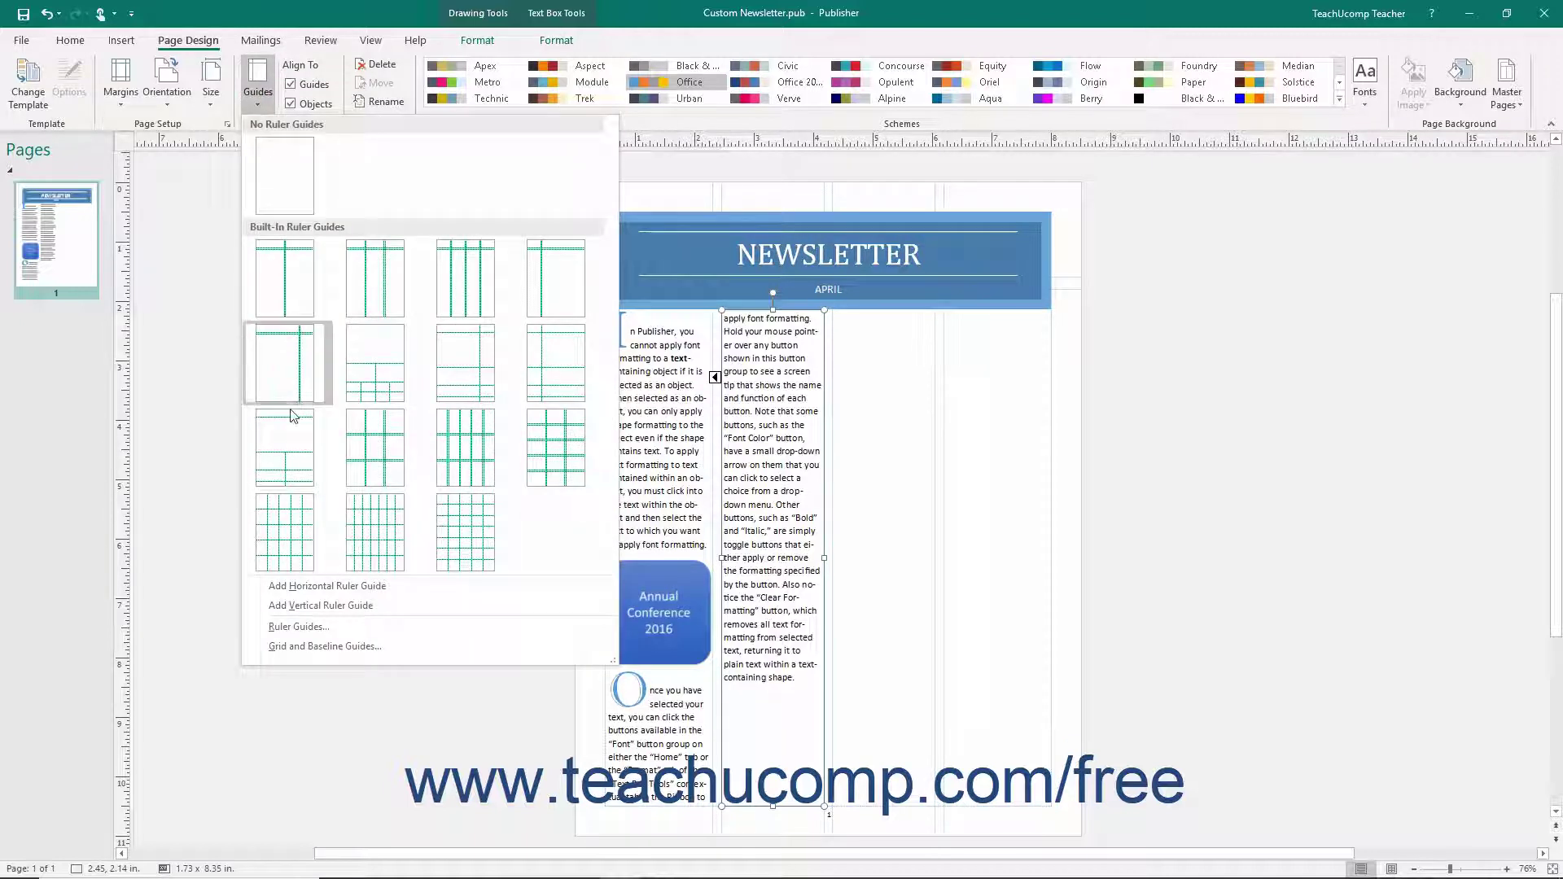
# Add a horizontal ruler guide and move it to just below the Annual Conference shape
pyautogui.click(314, 588)
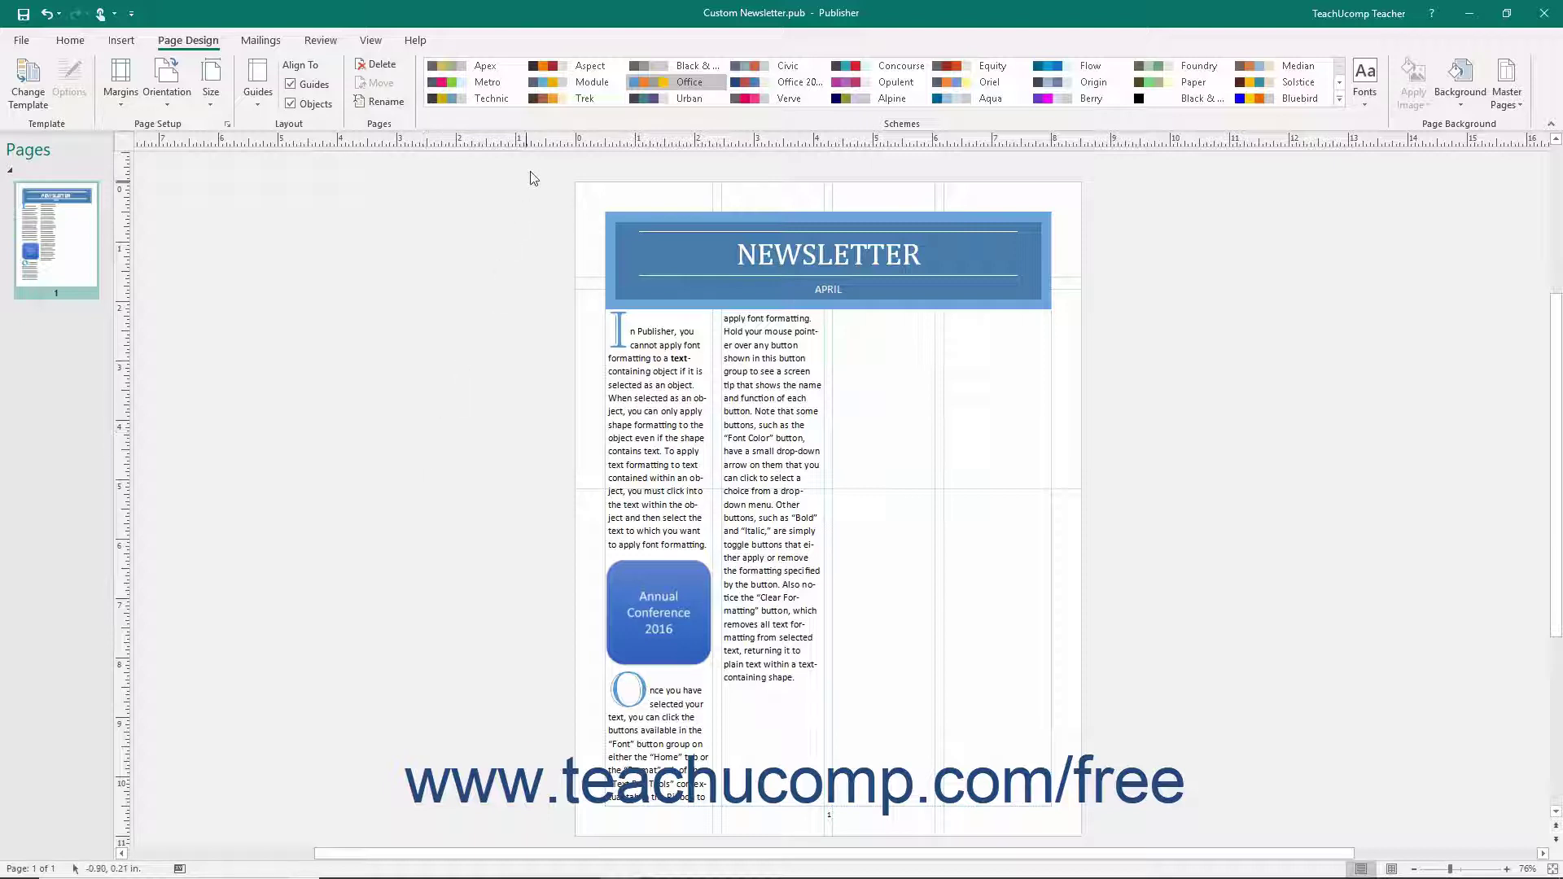
pyautogui.moveTo(535, 141); pyautogui.dragTo(510, 559)
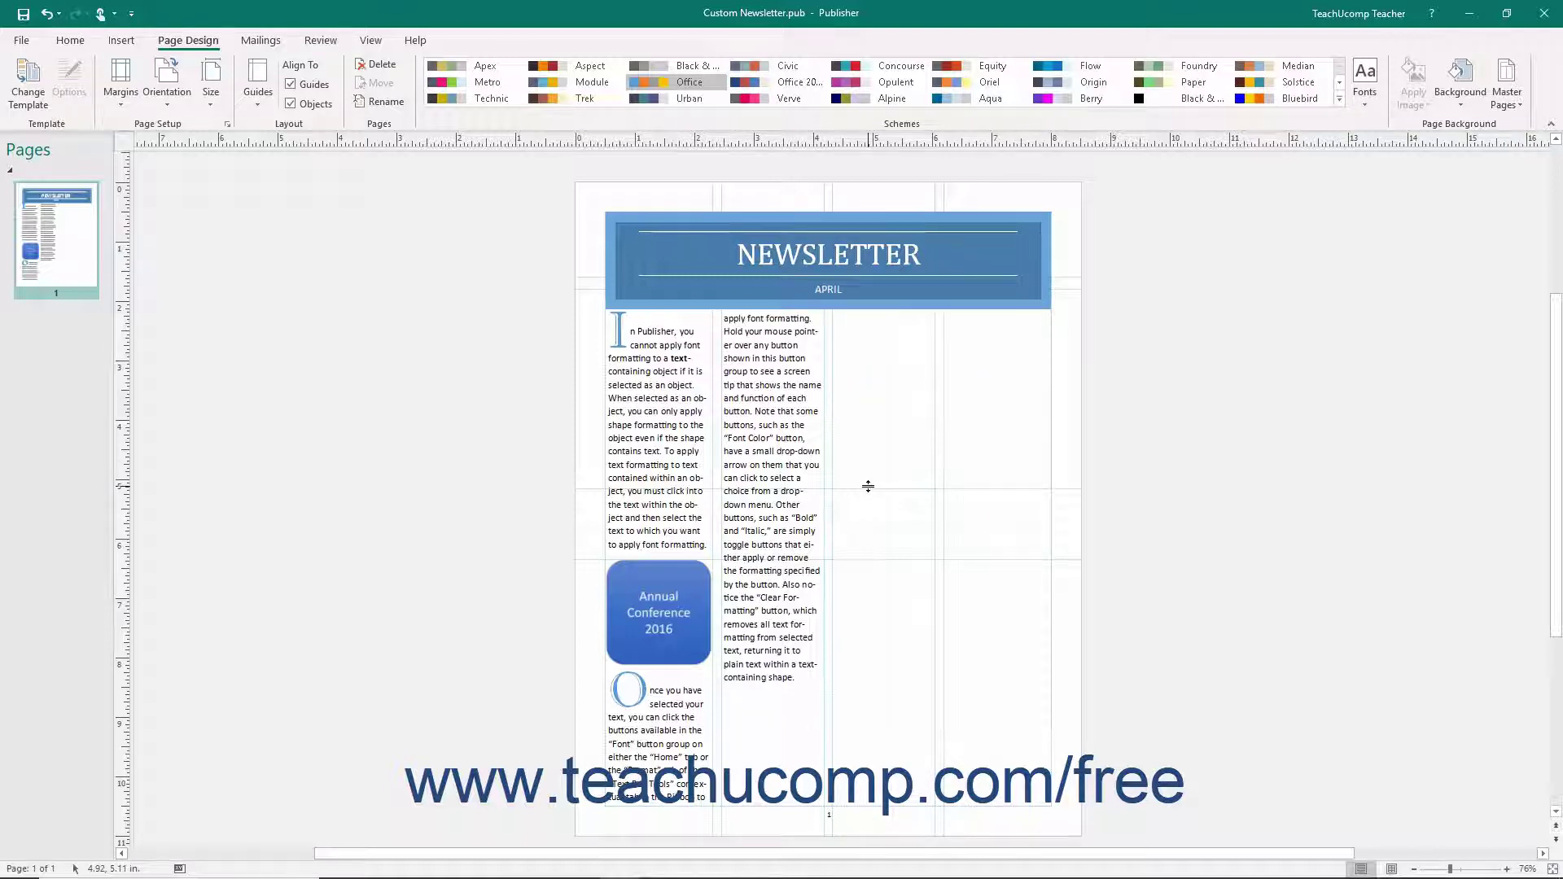
pyautogui.moveTo(868, 486); pyautogui.dragTo(841, 664)
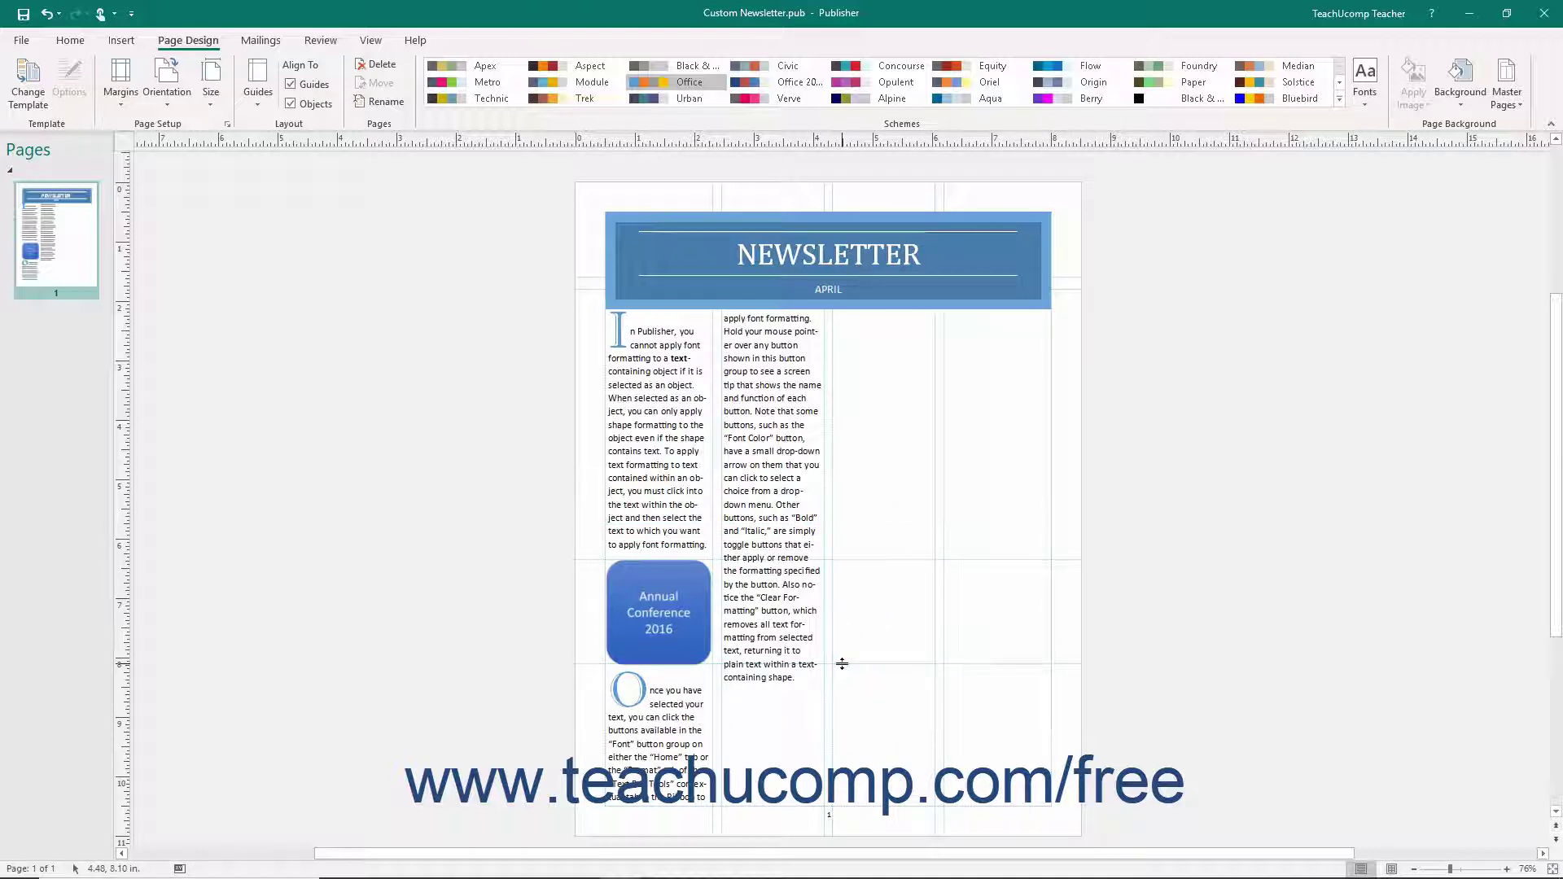
pyautogui.moveTo(842, 664); pyautogui.dragTo(834, 843)
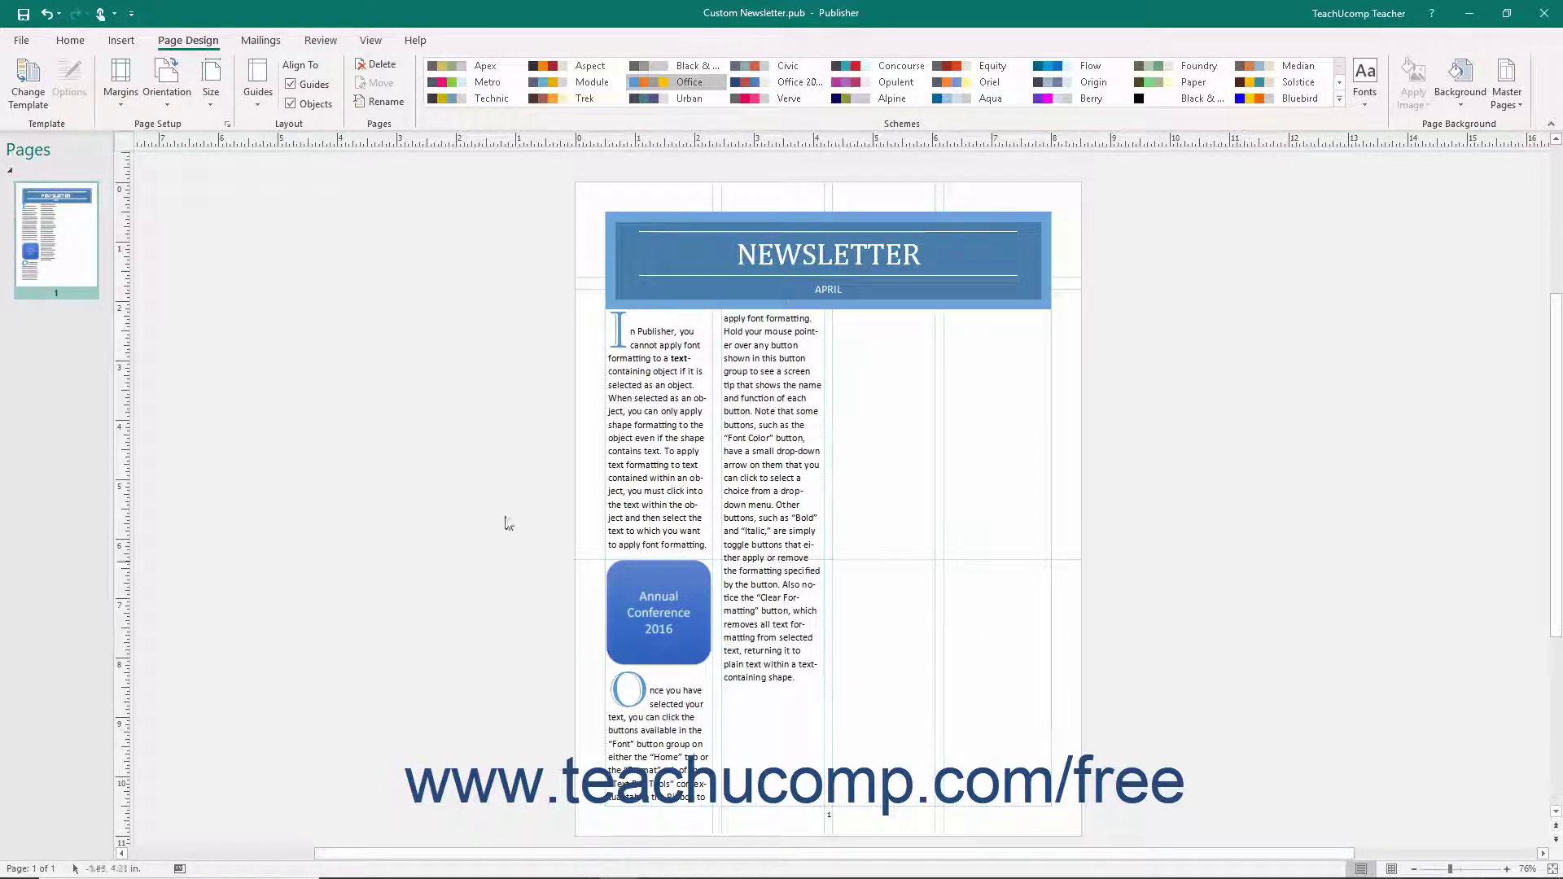
# Set grid guides to 4 columns, 1 row, 0.1" spacing, with center guides between columns and rows
pyautogui.click(259, 104)
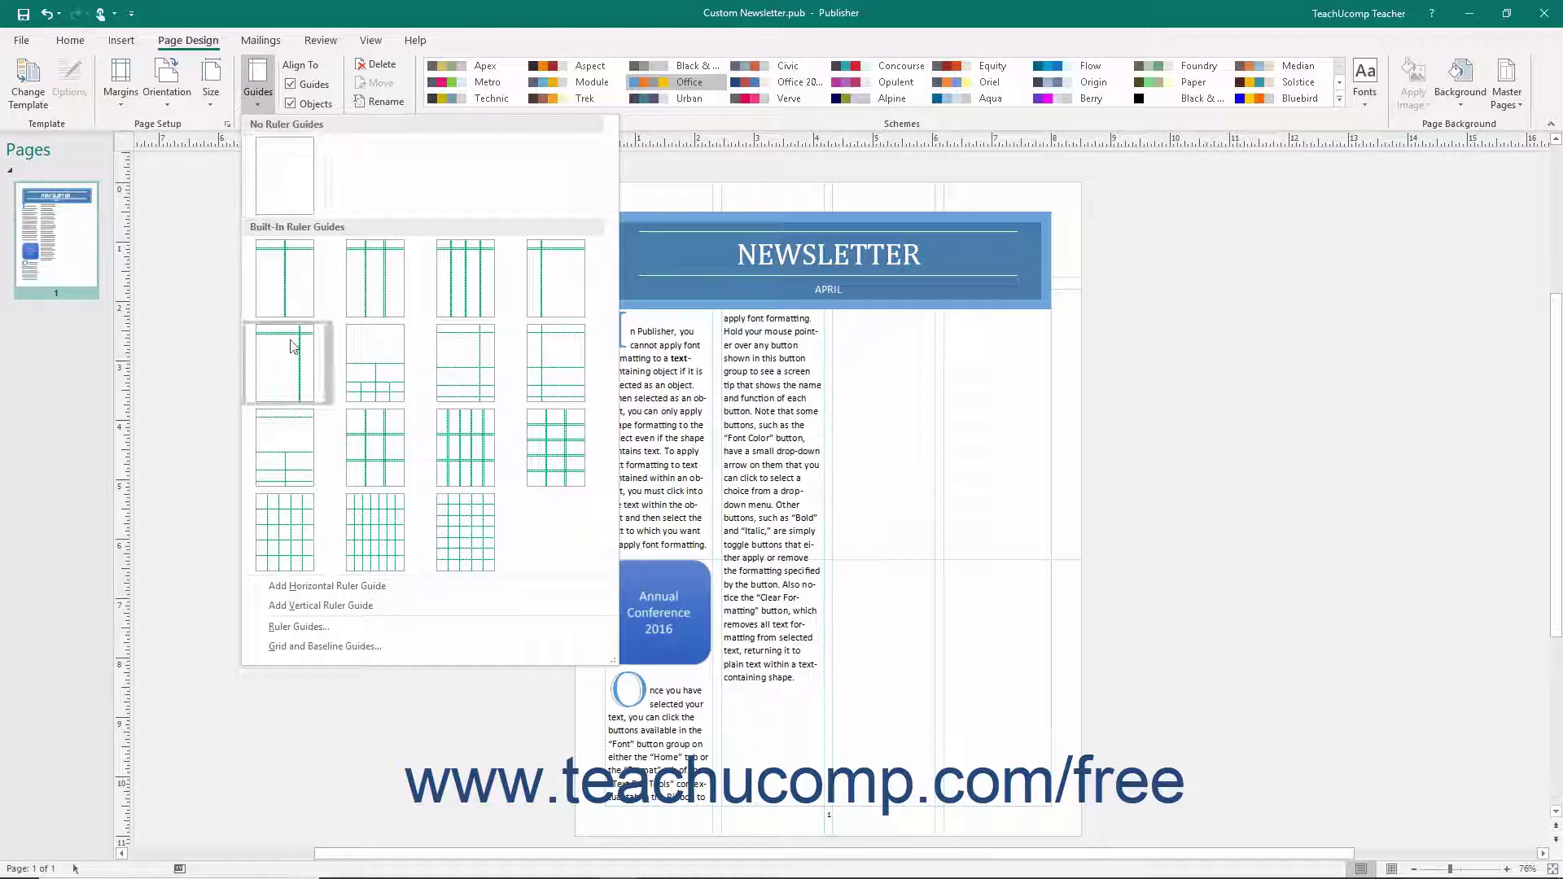
pyautogui.click(323, 647)
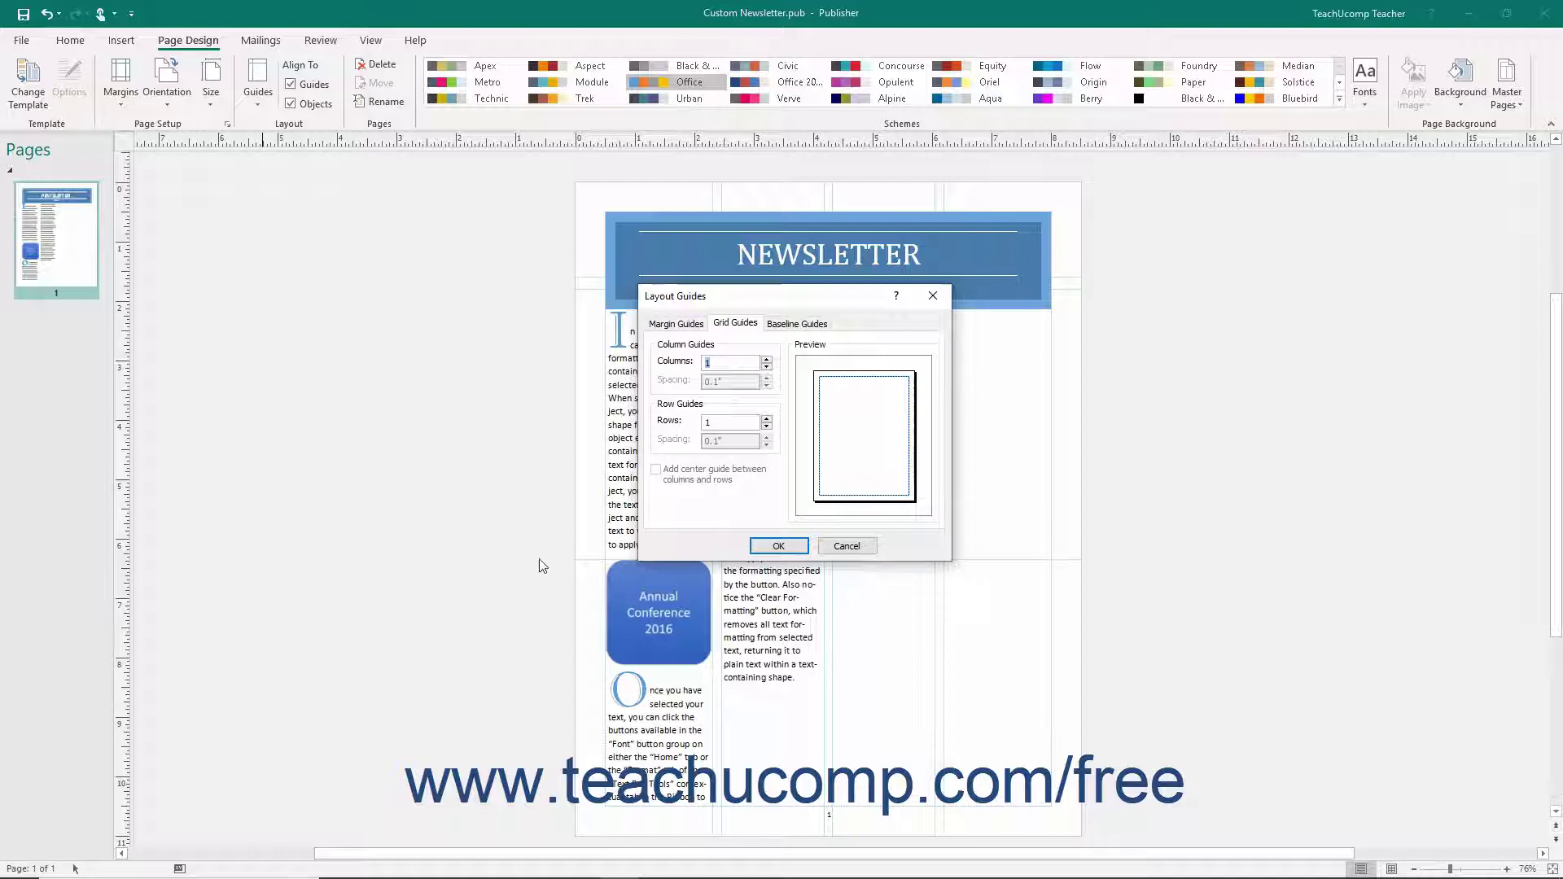
pyautogui.click(737, 324)
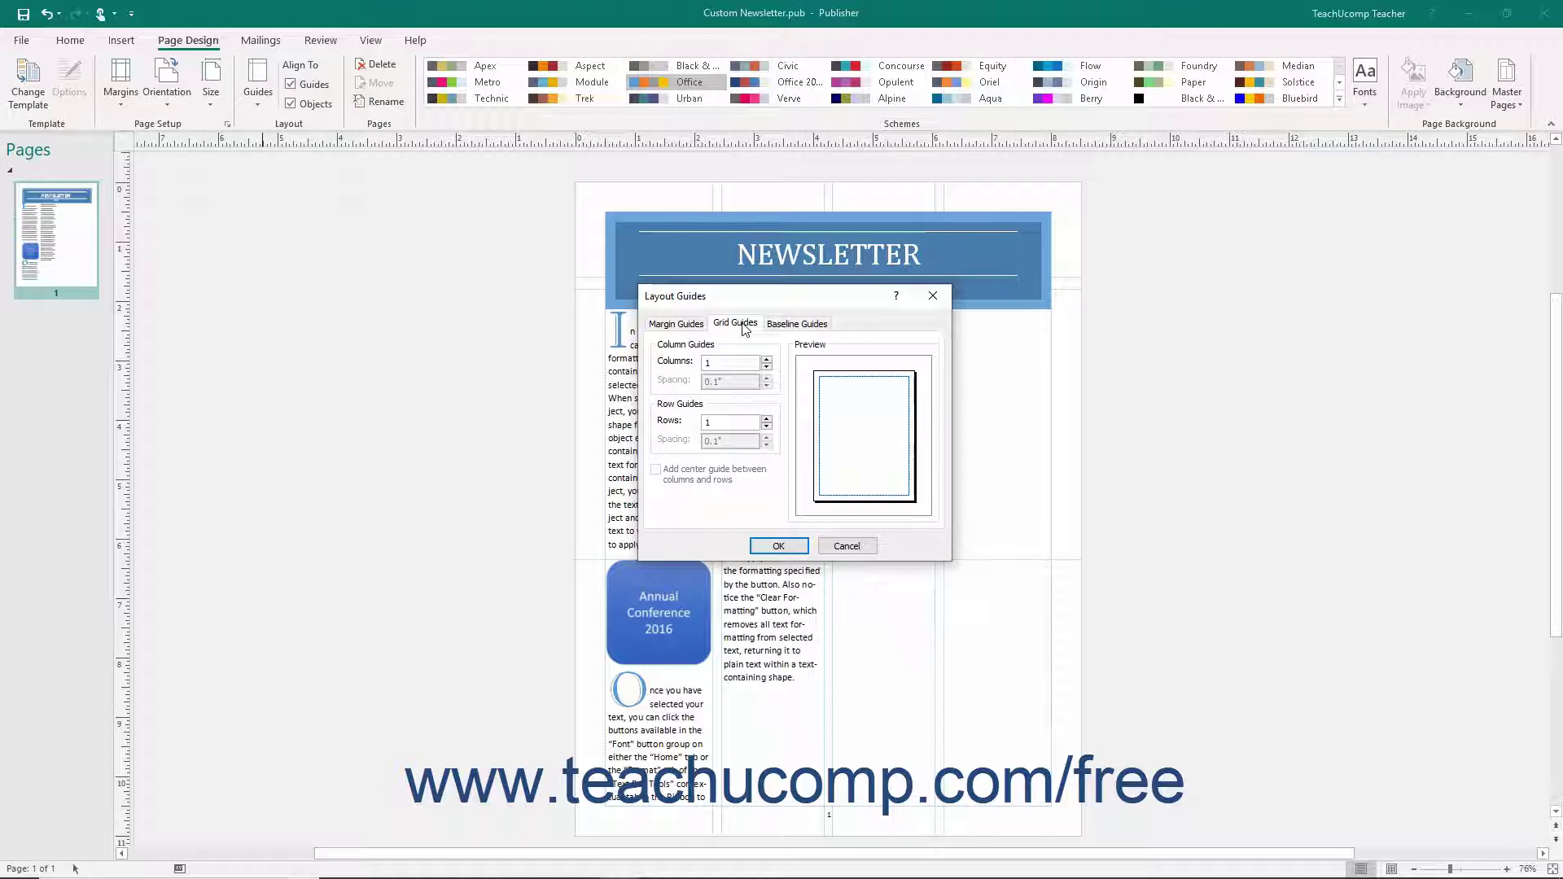
pyautogui.click(744, 364)
pyautogui.click(766, 360)
pyautogui.click(767, 360)
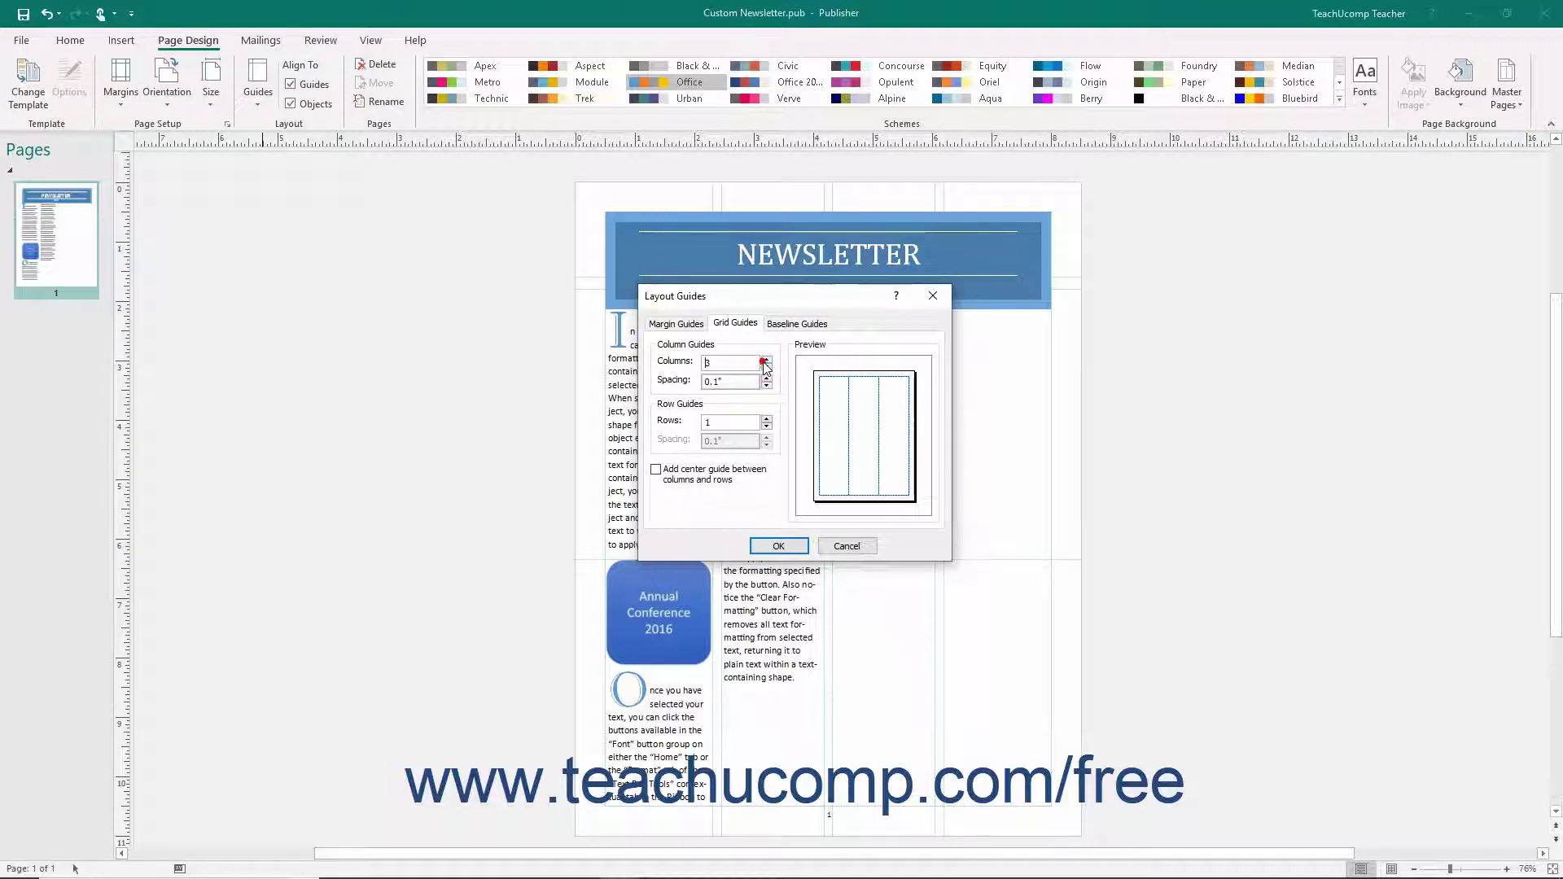
pyautogui.click(766, 361)
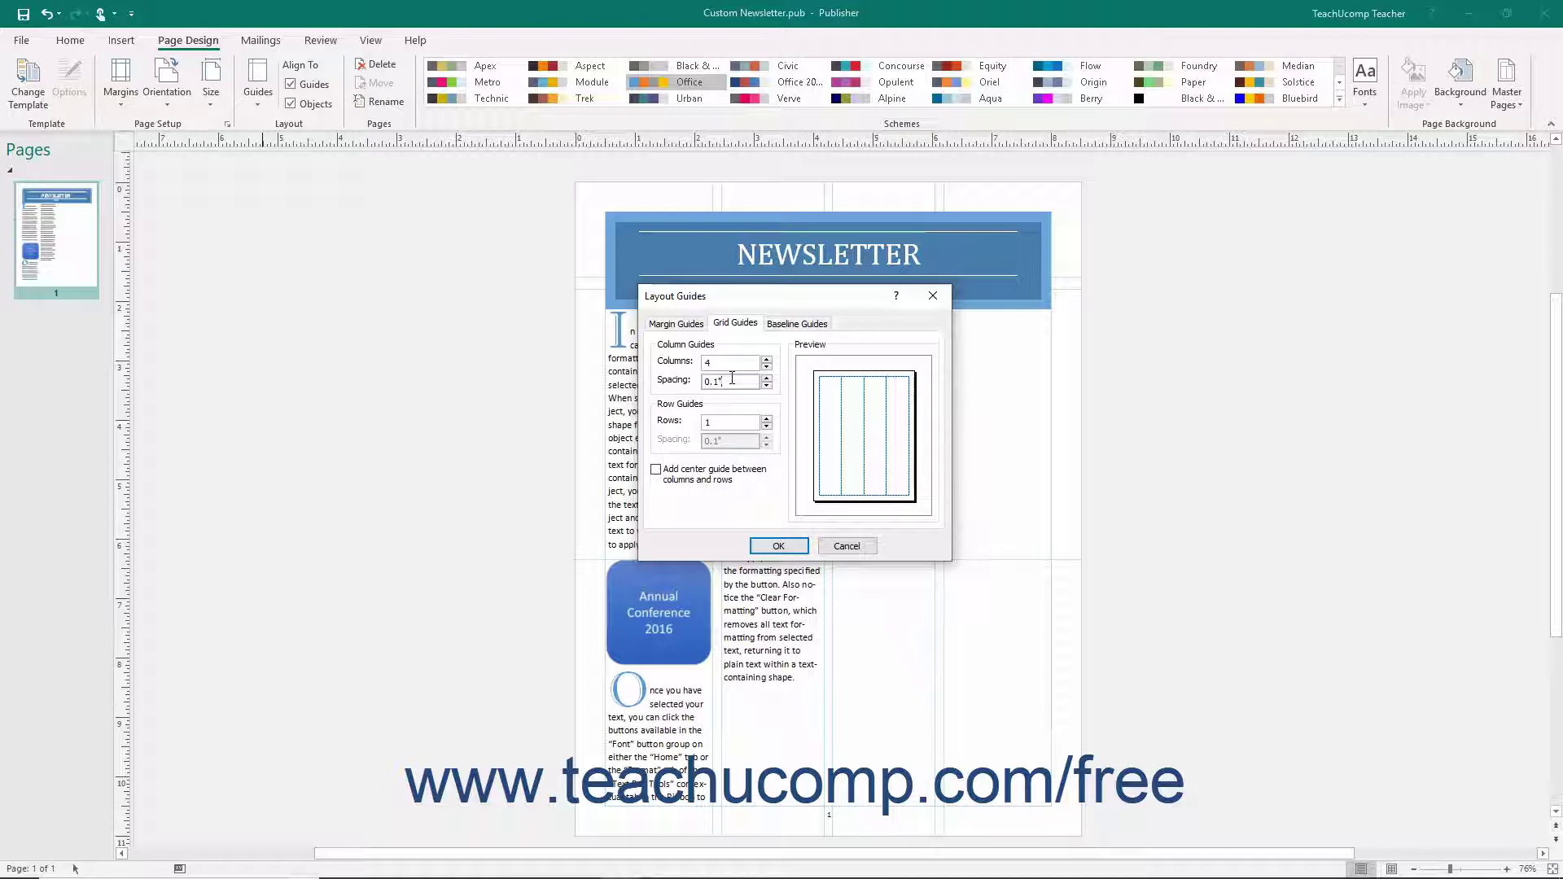
pyautogui.click(767, 378)
pyautogui.click(767, 386)
pyautogui.click(742, 422)
pyautogui.click(685, 477)
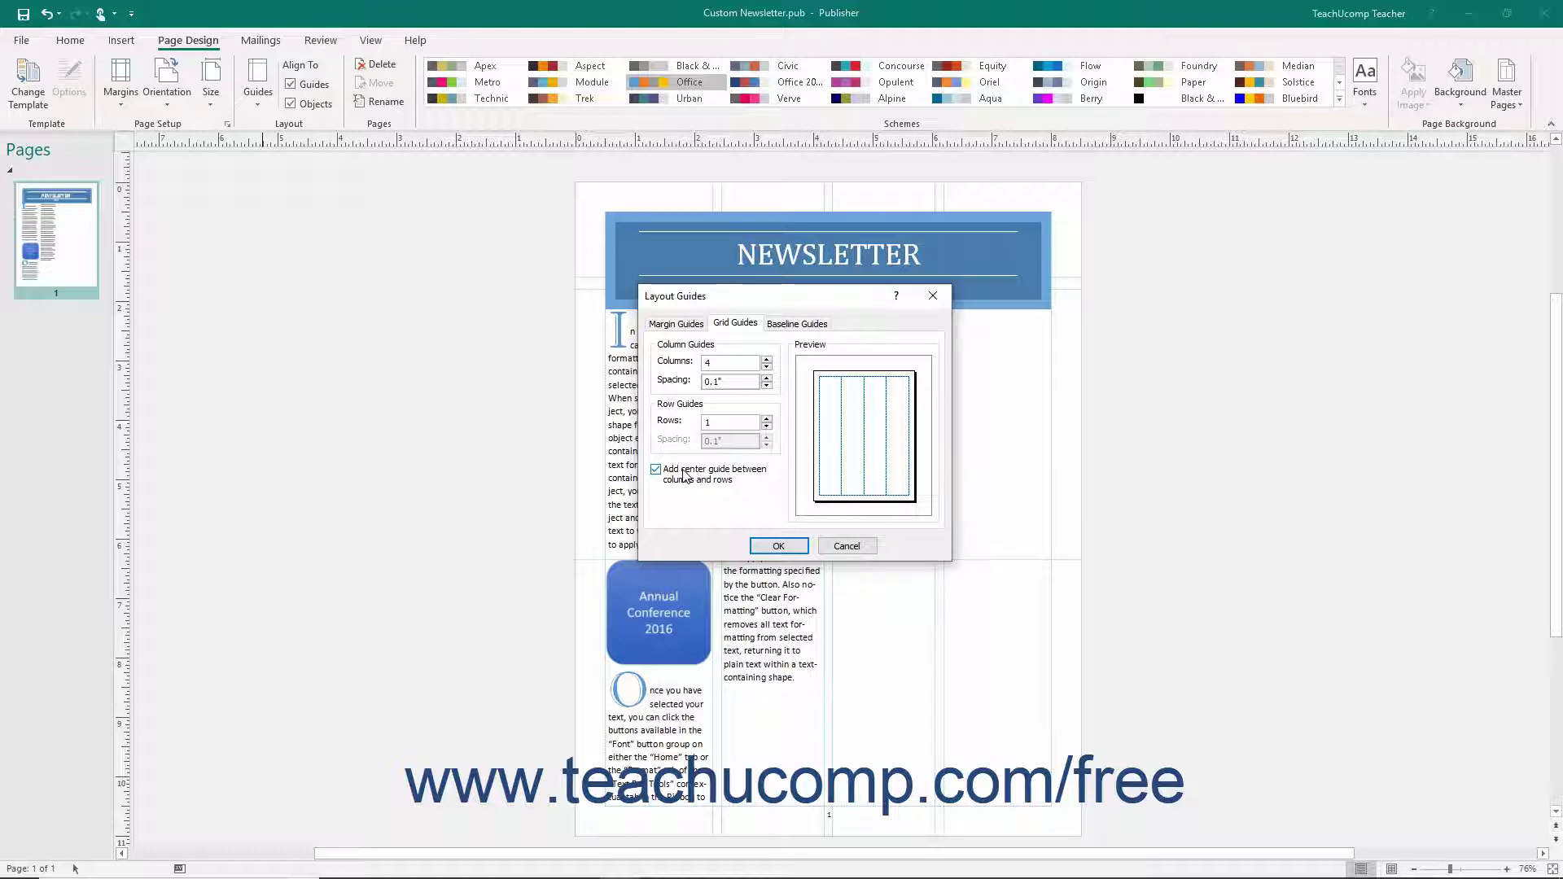
# Apply the 4-column grid guides and remove all ruler guides from the page
pyautogui.click(779, 546)
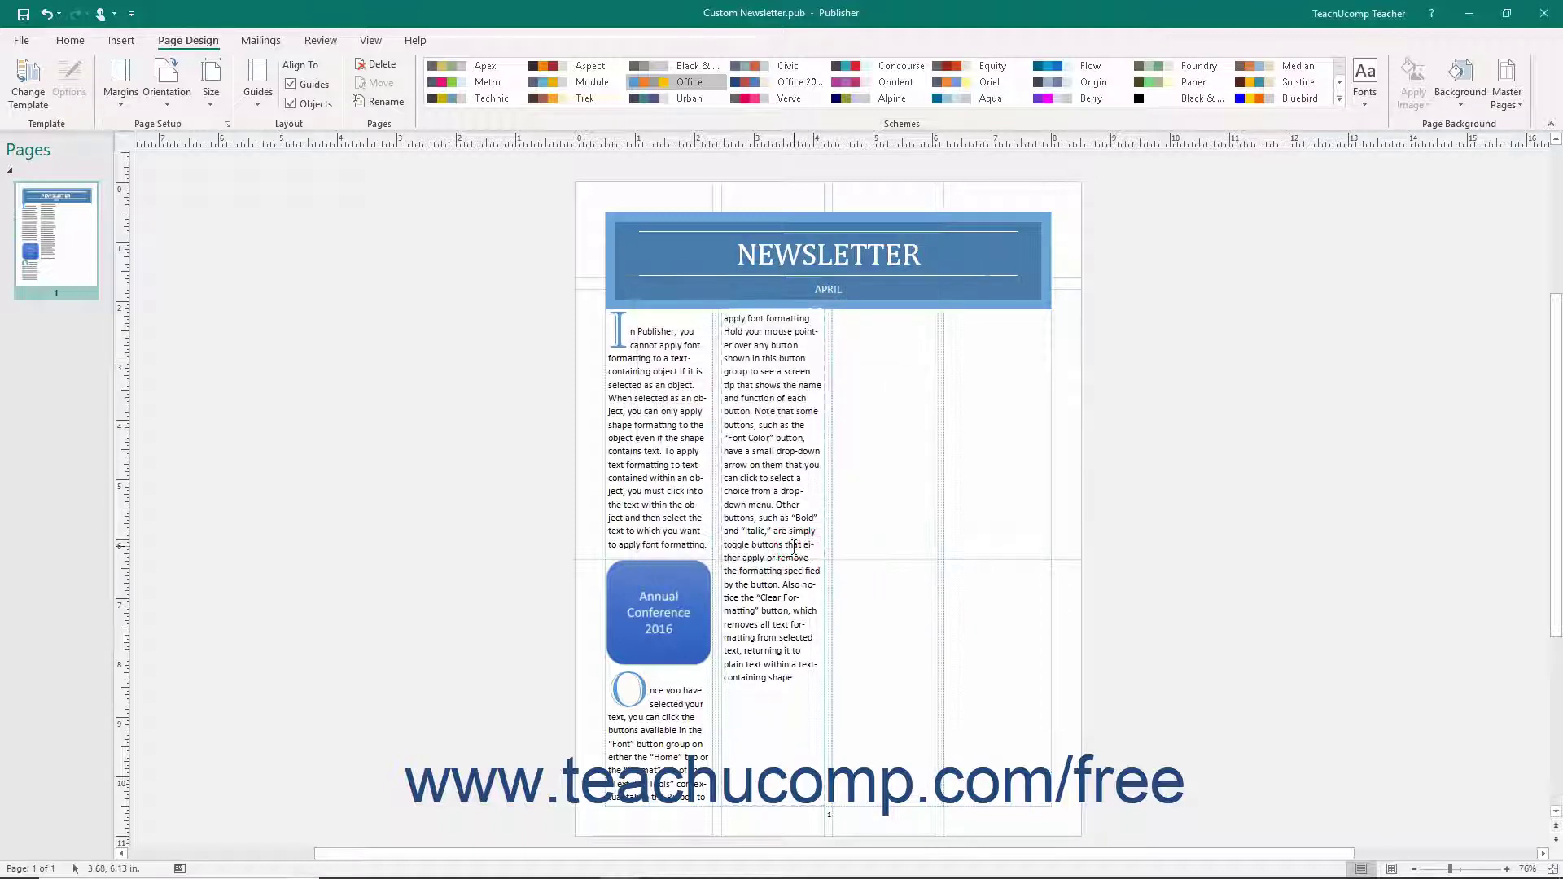
pyautogui.click(258, 96)
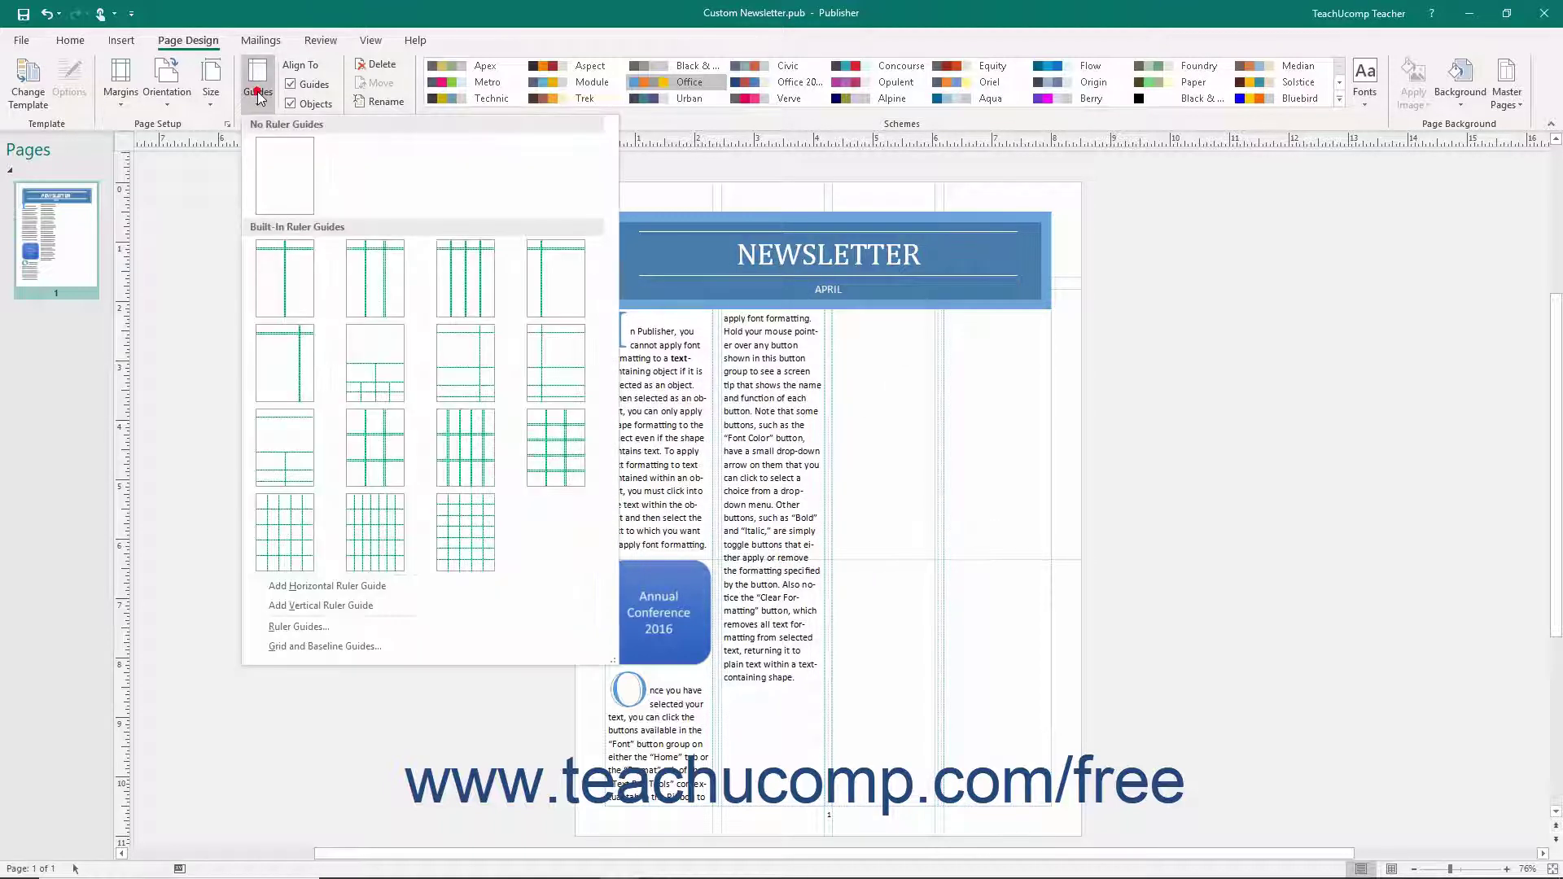
pyautogui.click(272, 165)
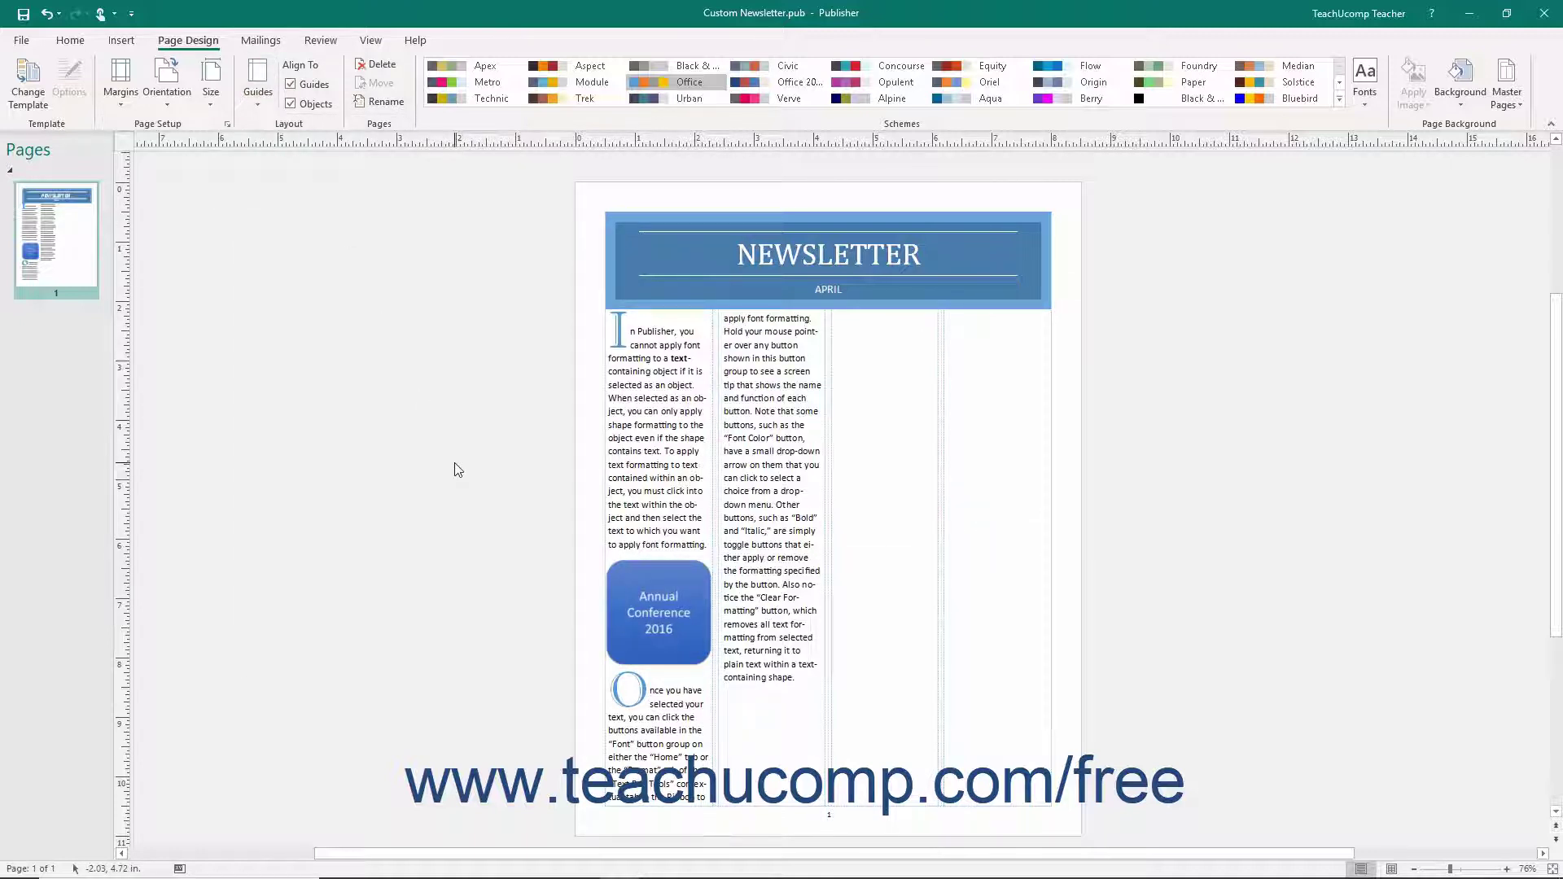
pyautogui.click(262, 101)
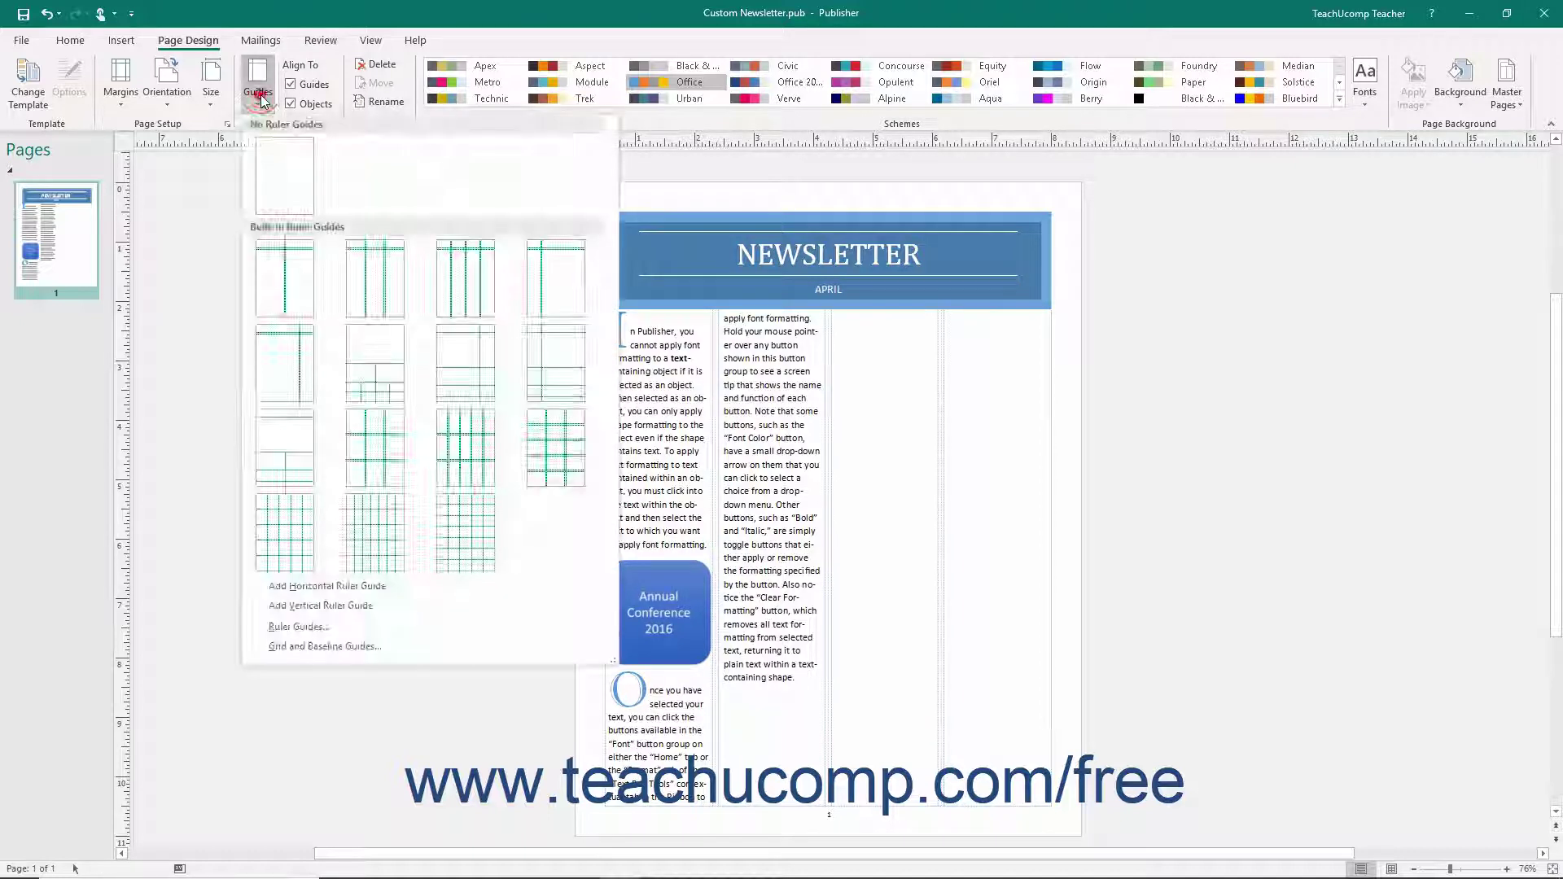
# Set baseline guides to 10pt spacing with 0pt offset and apply them
pyautogui.click(363, 645)
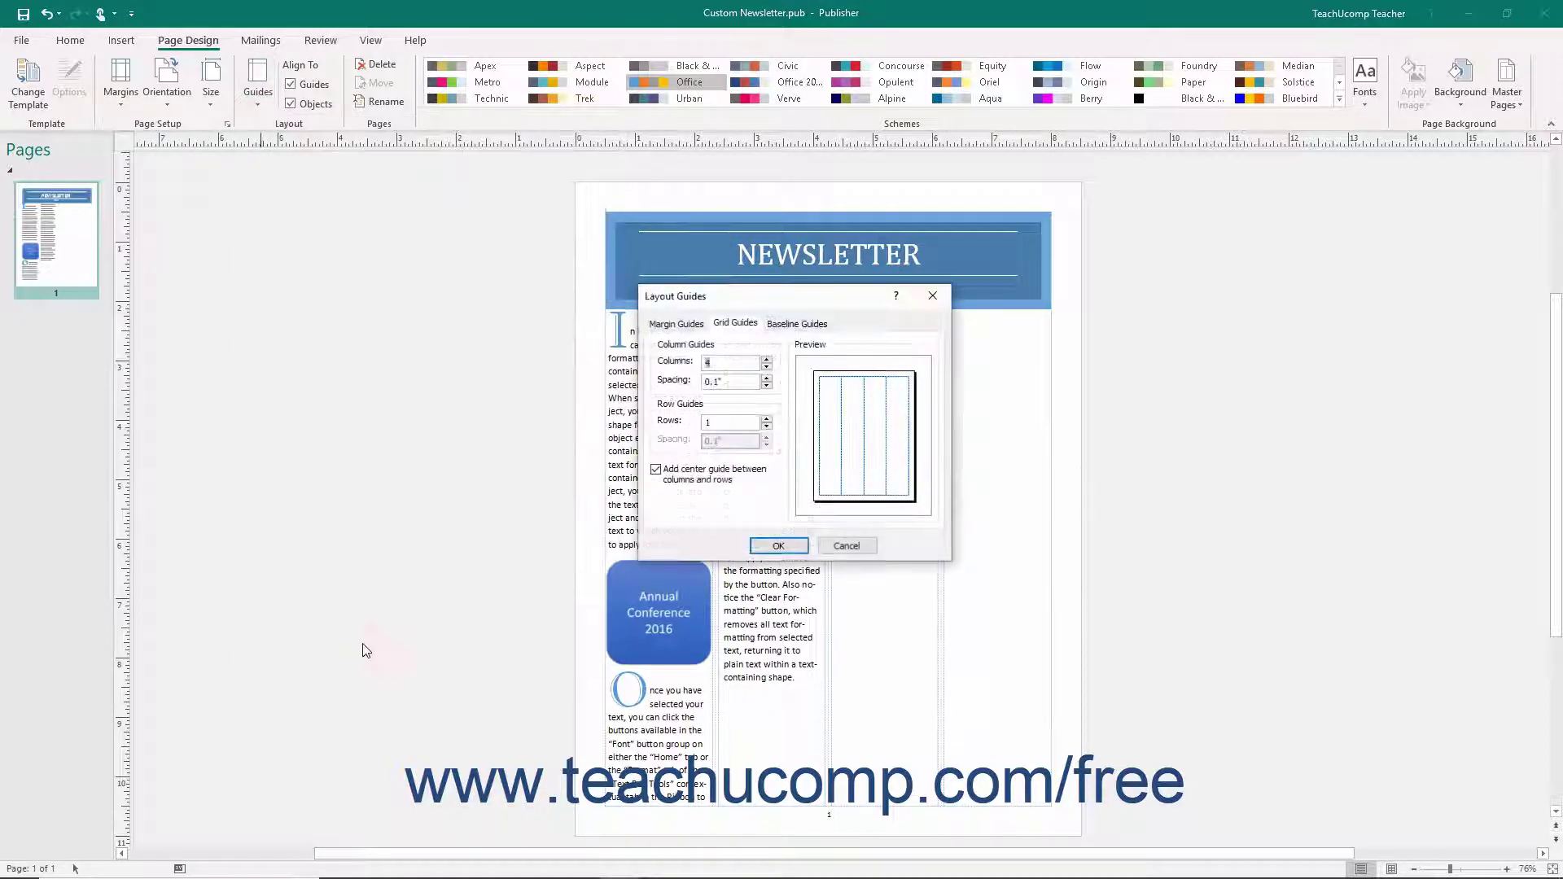
pyautogui.click(788, 325)
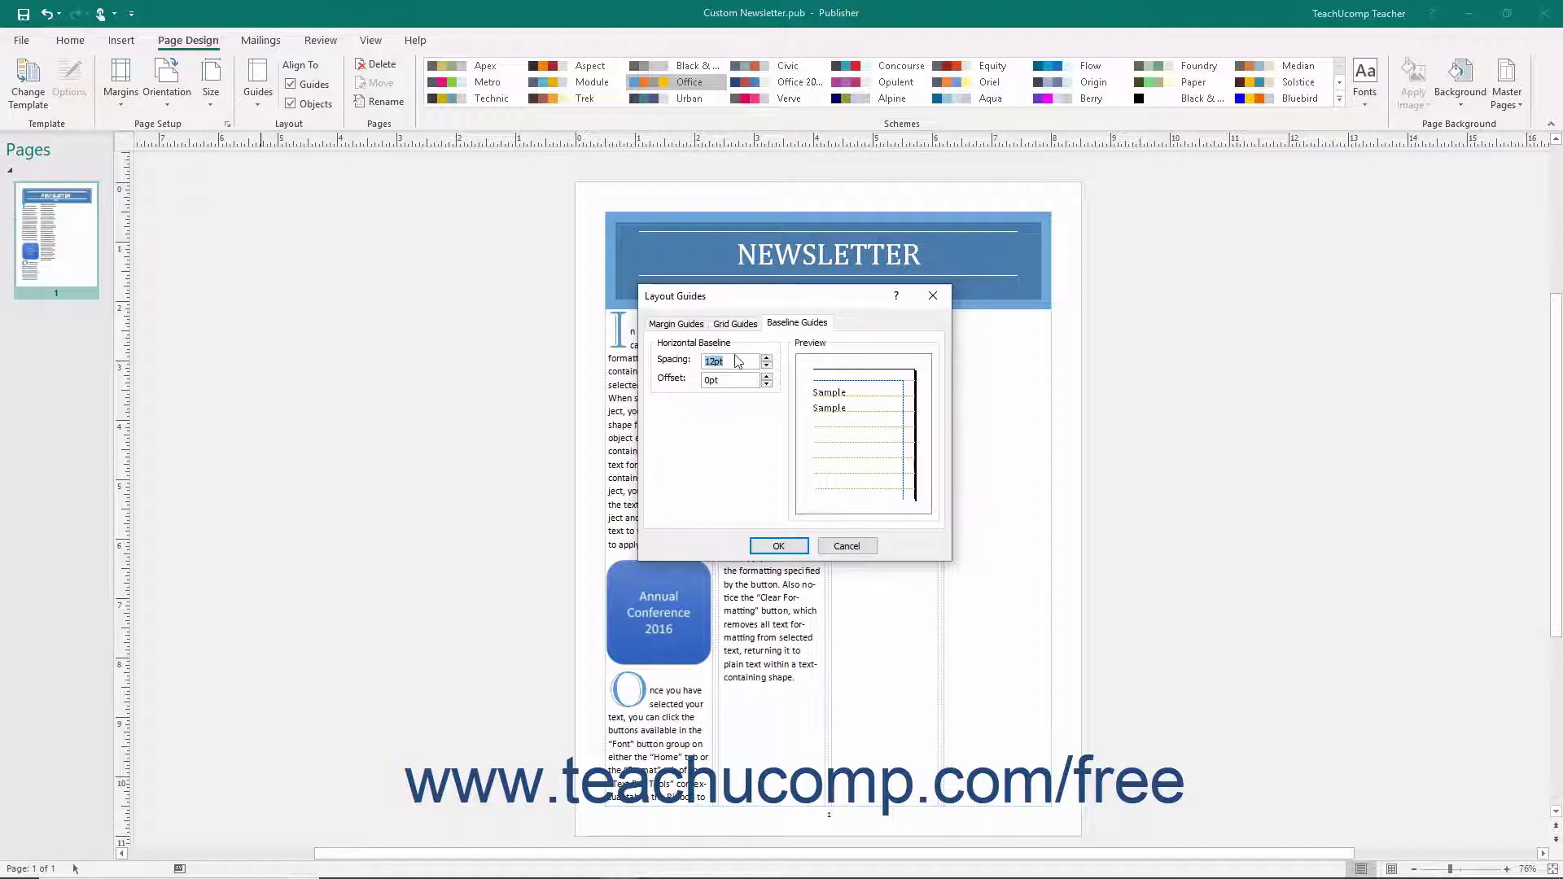
pyautogui.click(766, 365)
pyautogui.click(767, 365)
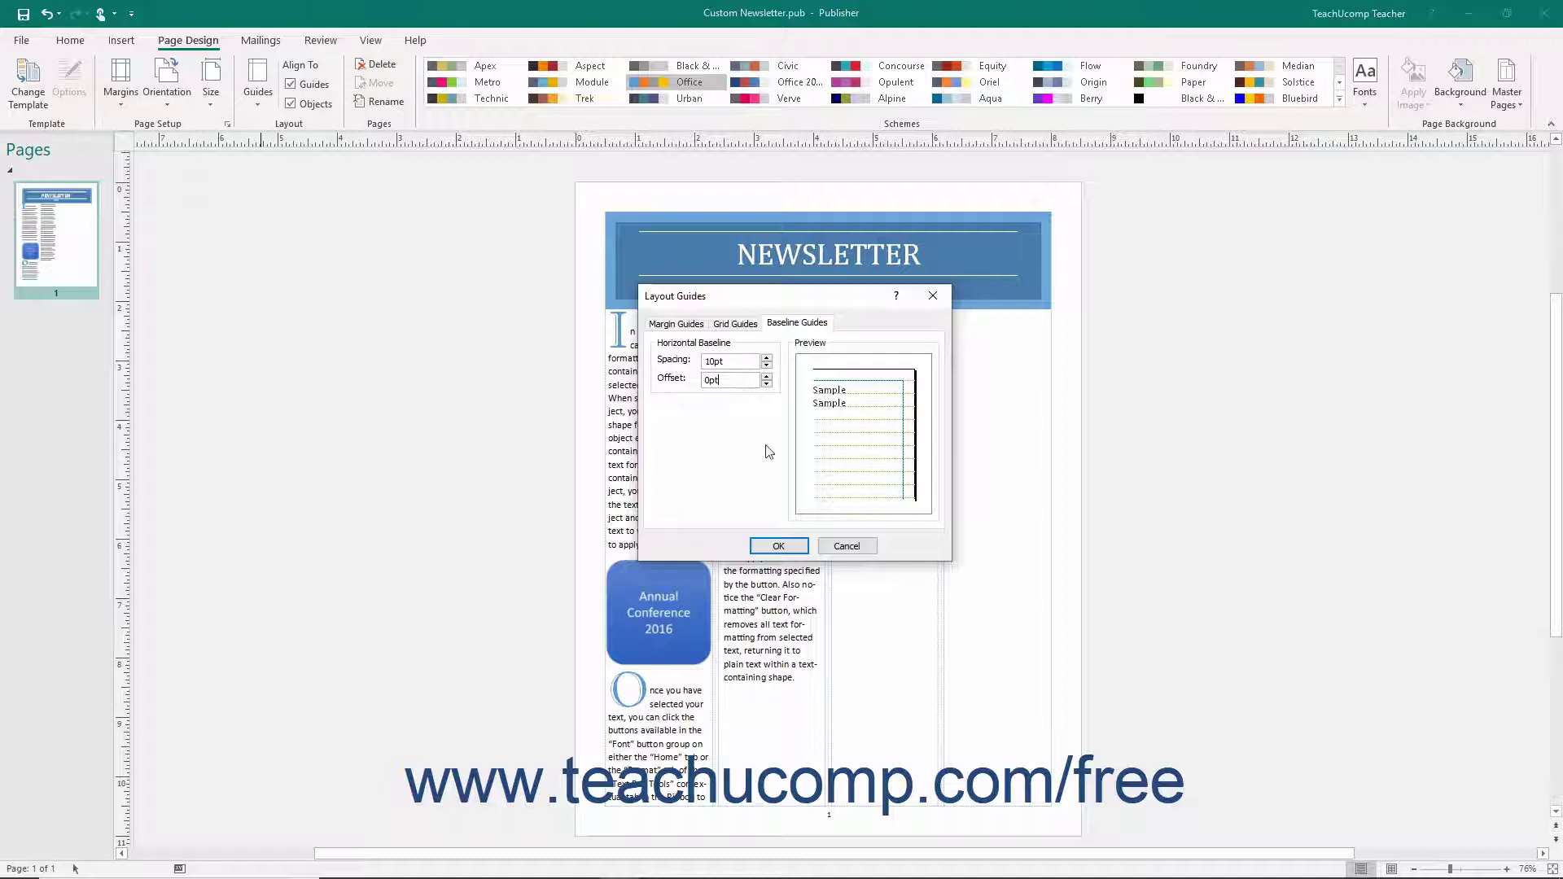
pyautogui.click(779, 546)
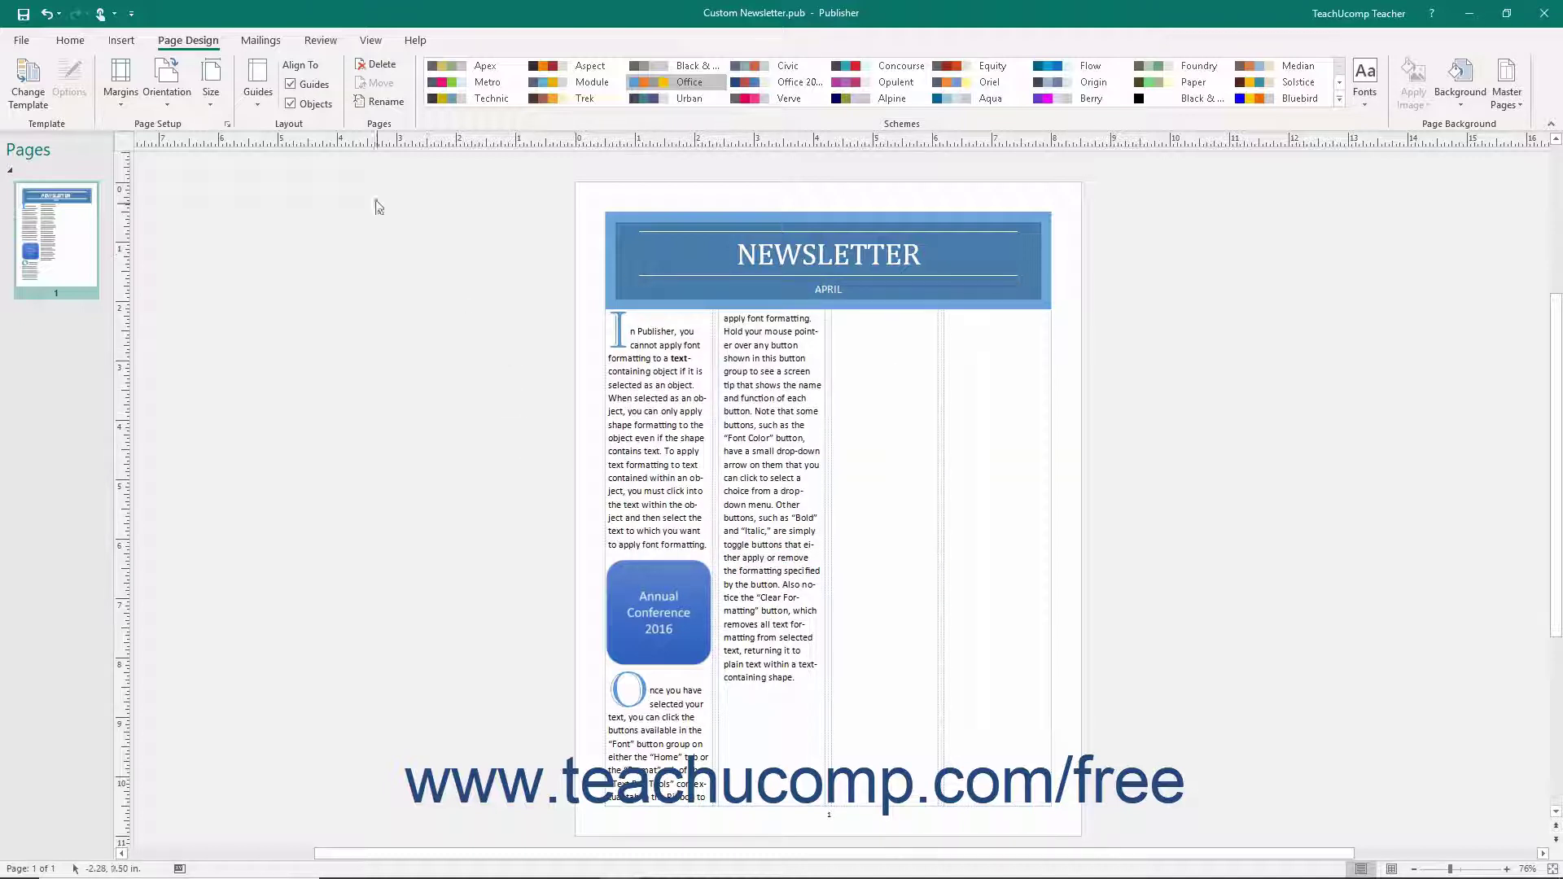
# Show baseline guides on the page and select all text in the left article
pyautogui.click(374, 40)
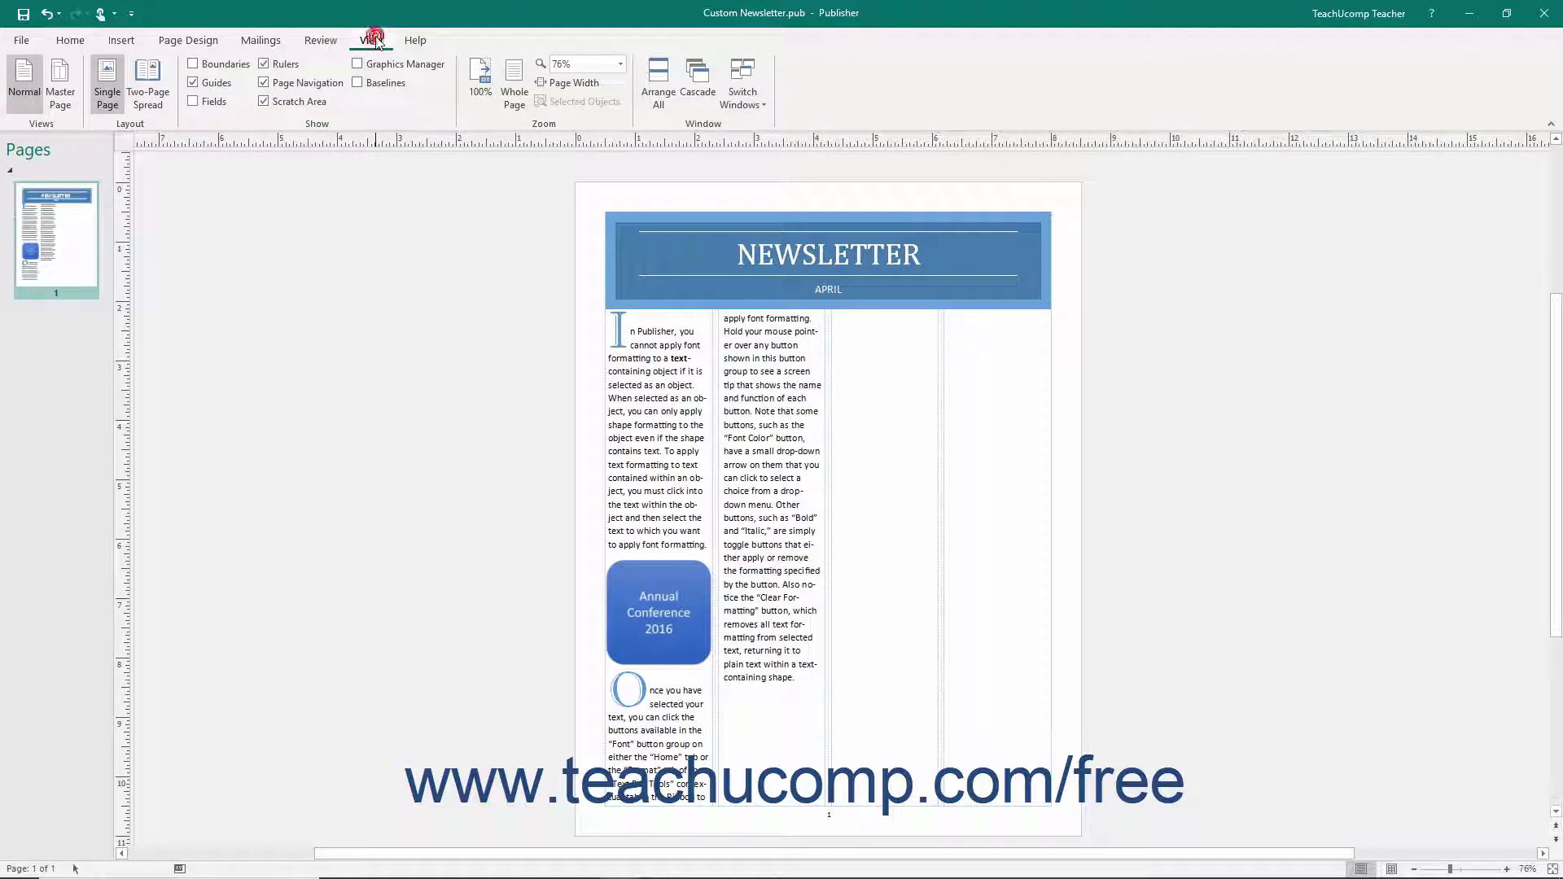
pyautogui.click(358, 83)
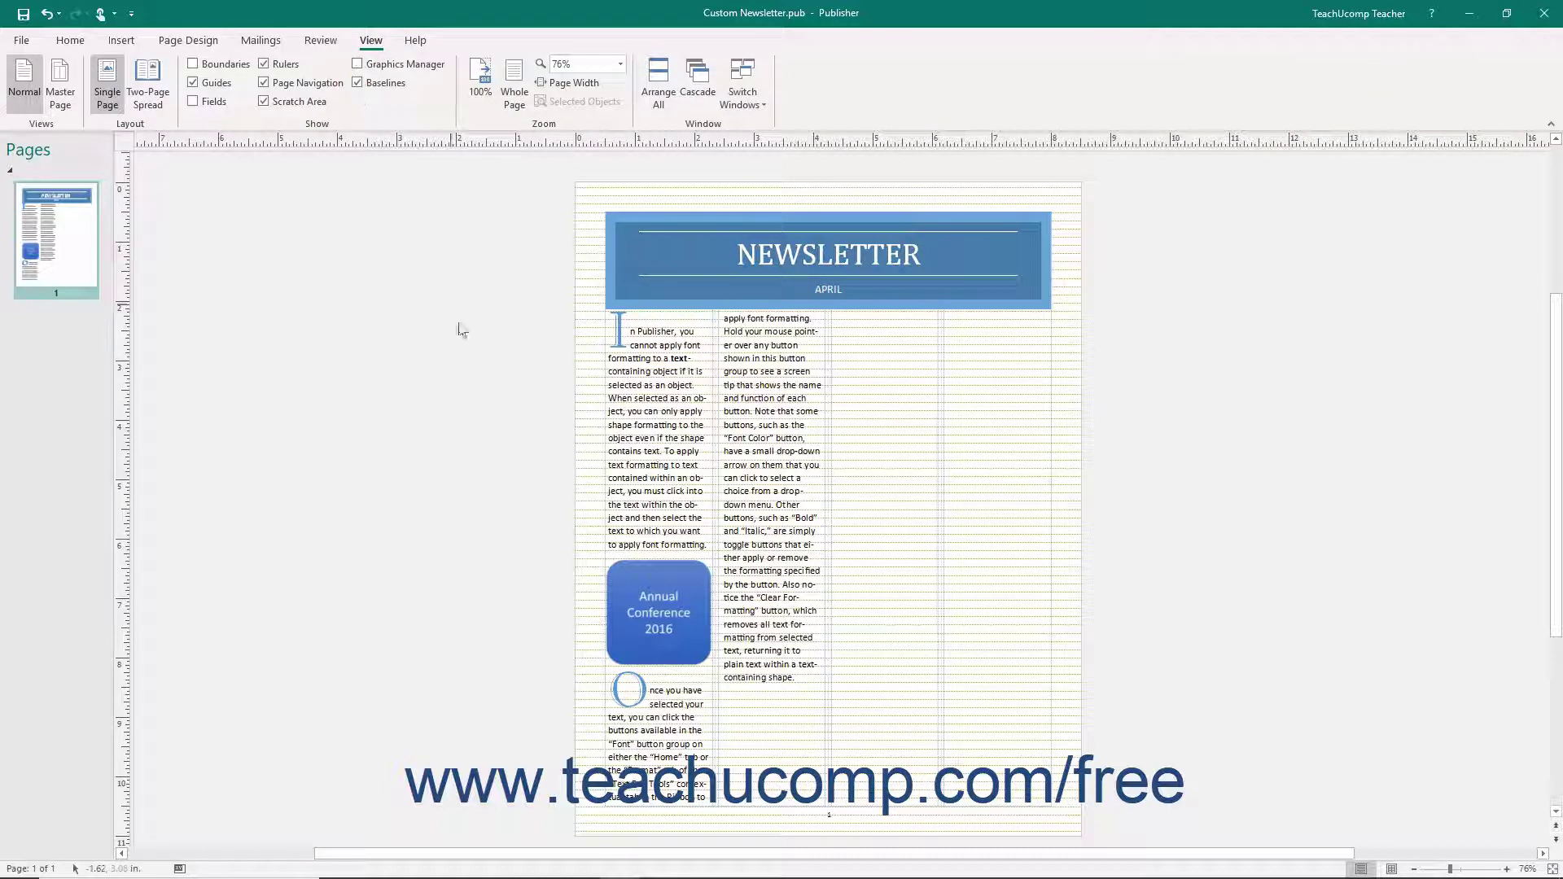
pyautogui.click(660, 344)
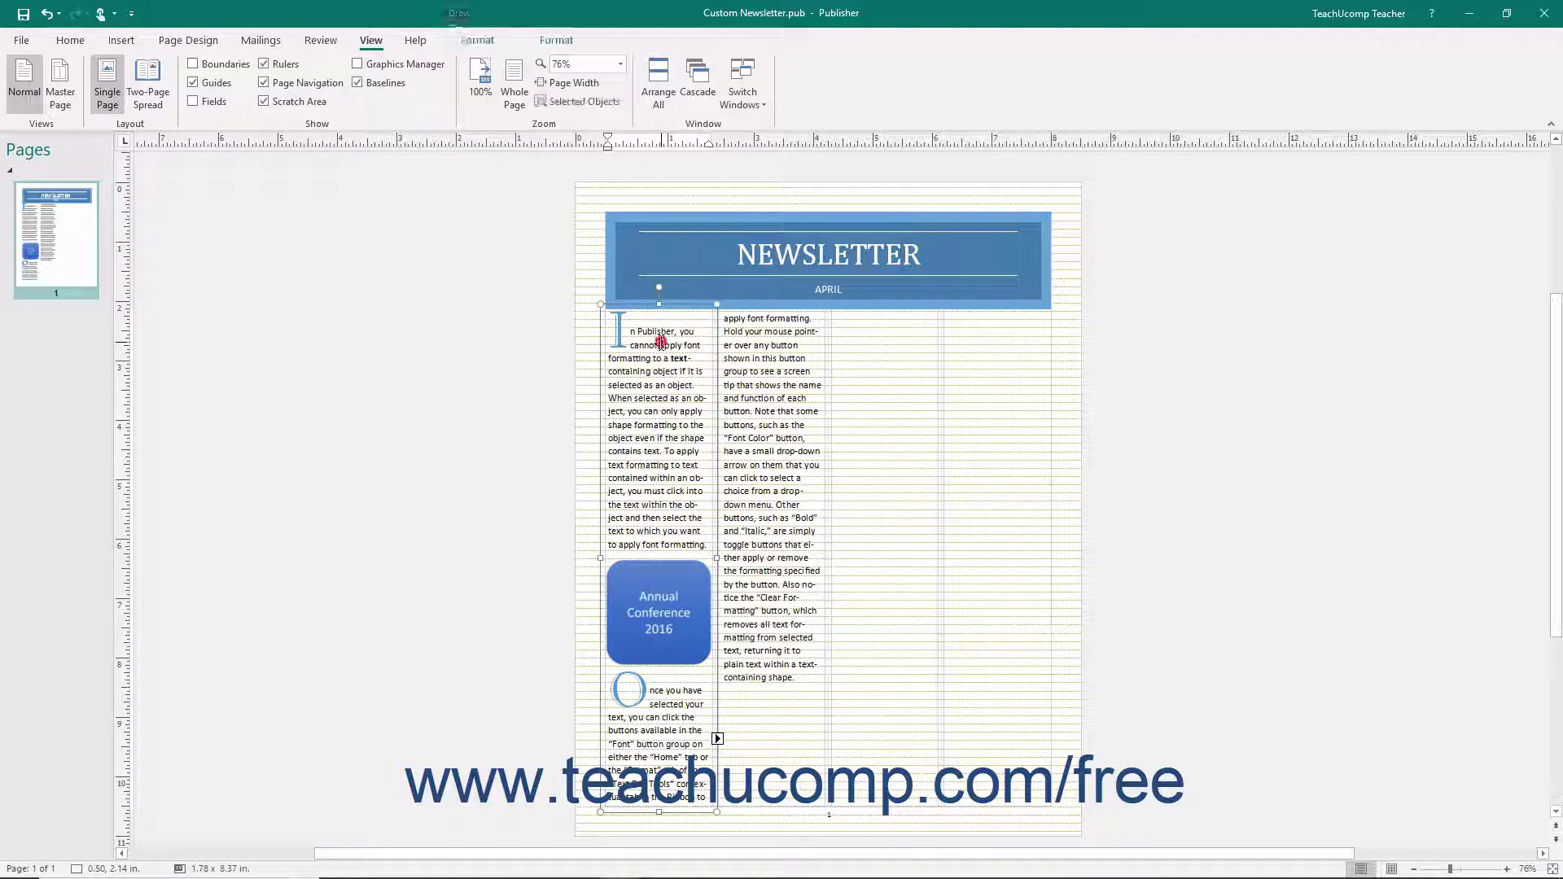
pyautogui.hotkey('ctrl', 'a')
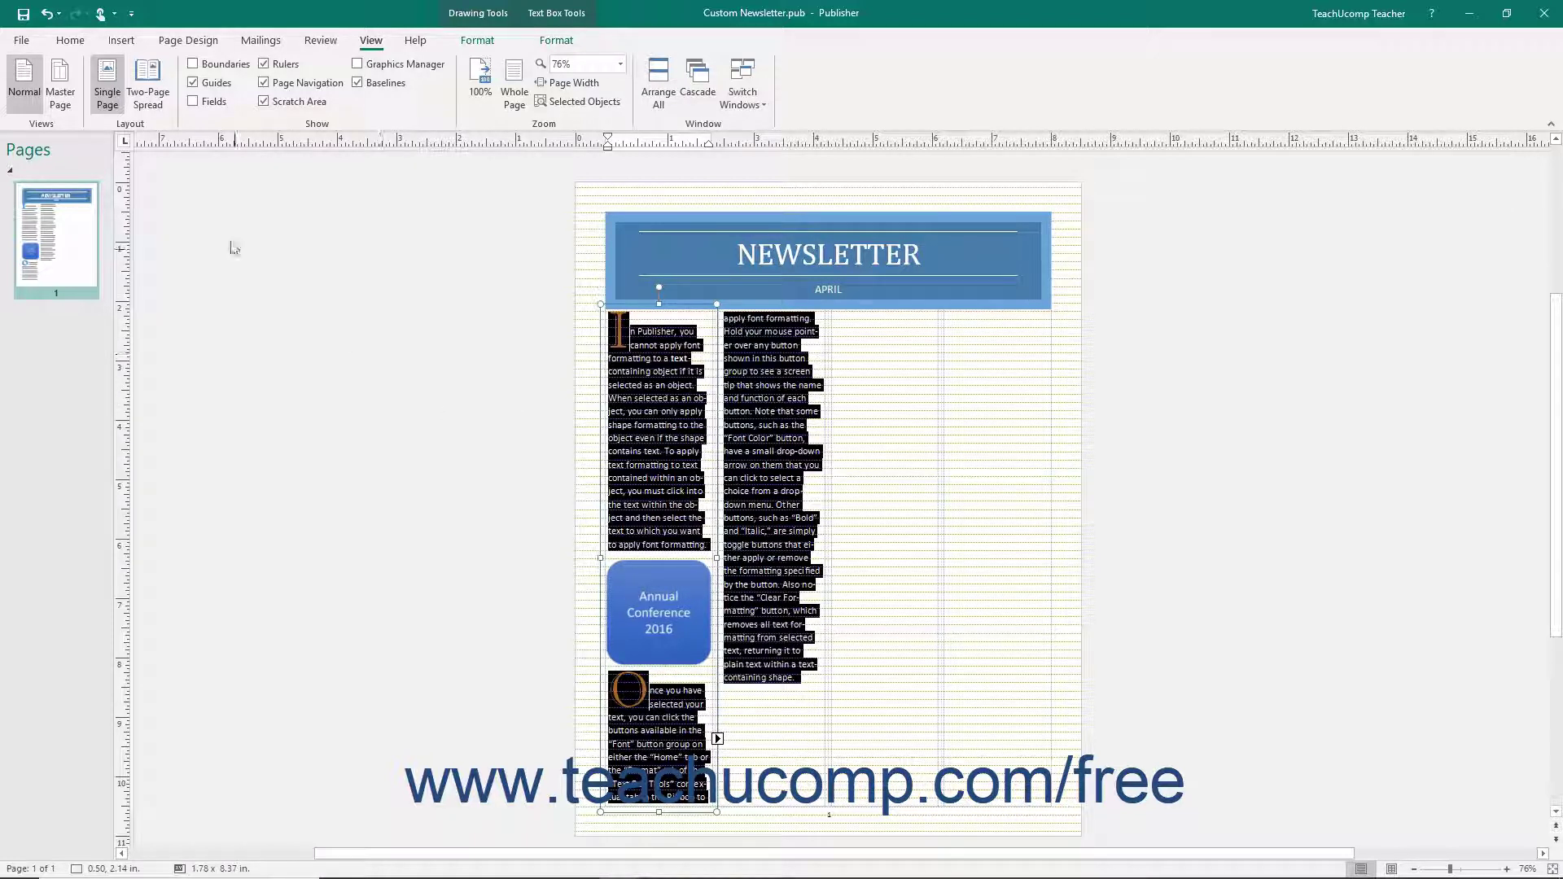
# Turn on Align text to baseline guides in the article's Paragraph settings
pyautogui.click(71, 41)
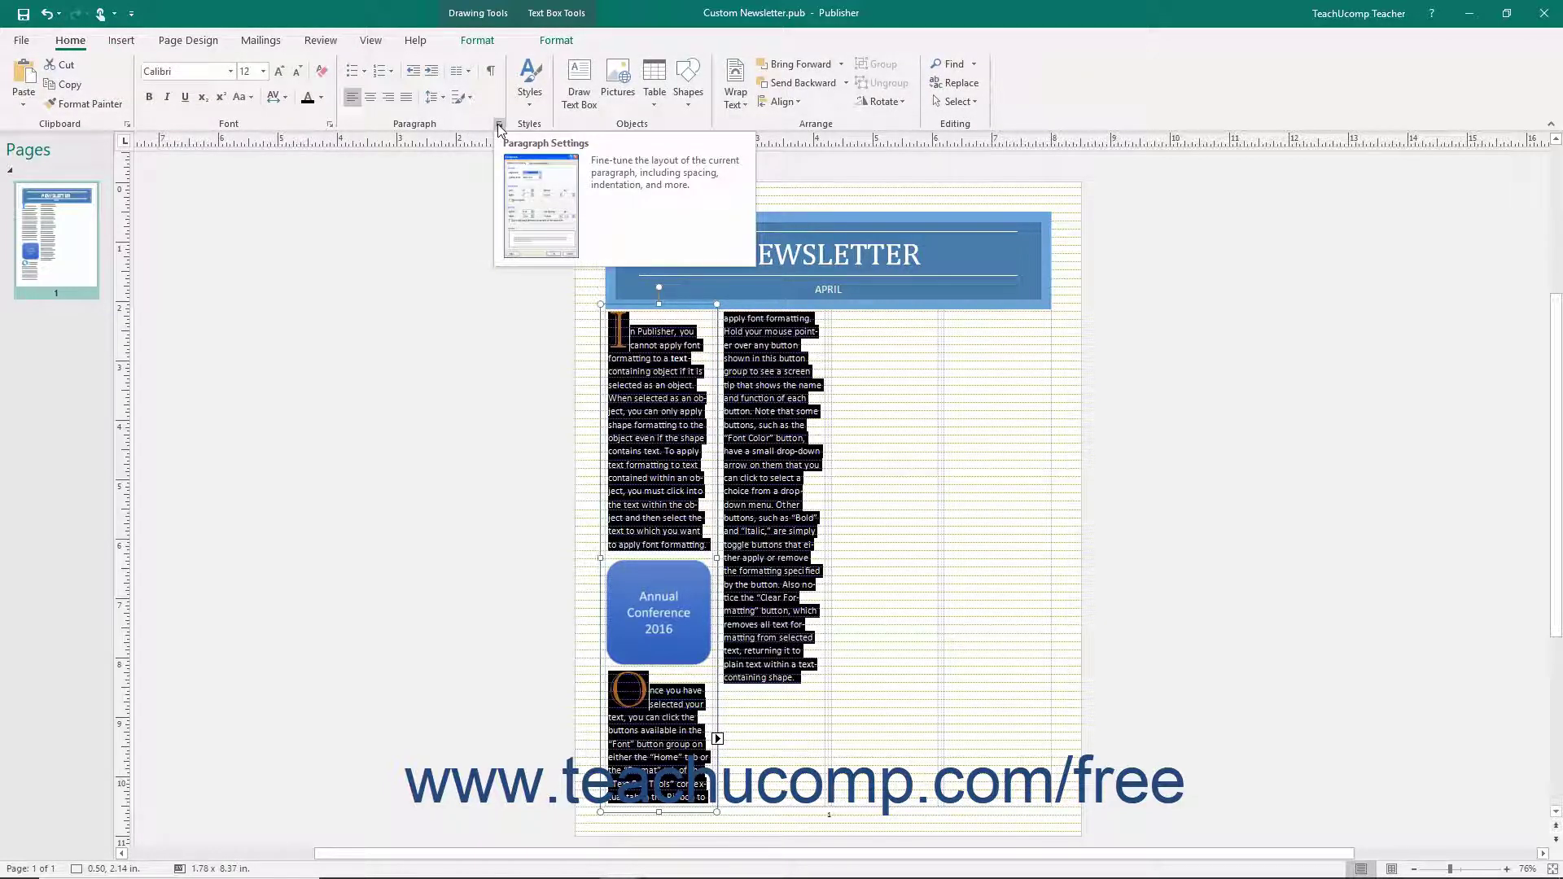
pyautogui.click(499, 126)
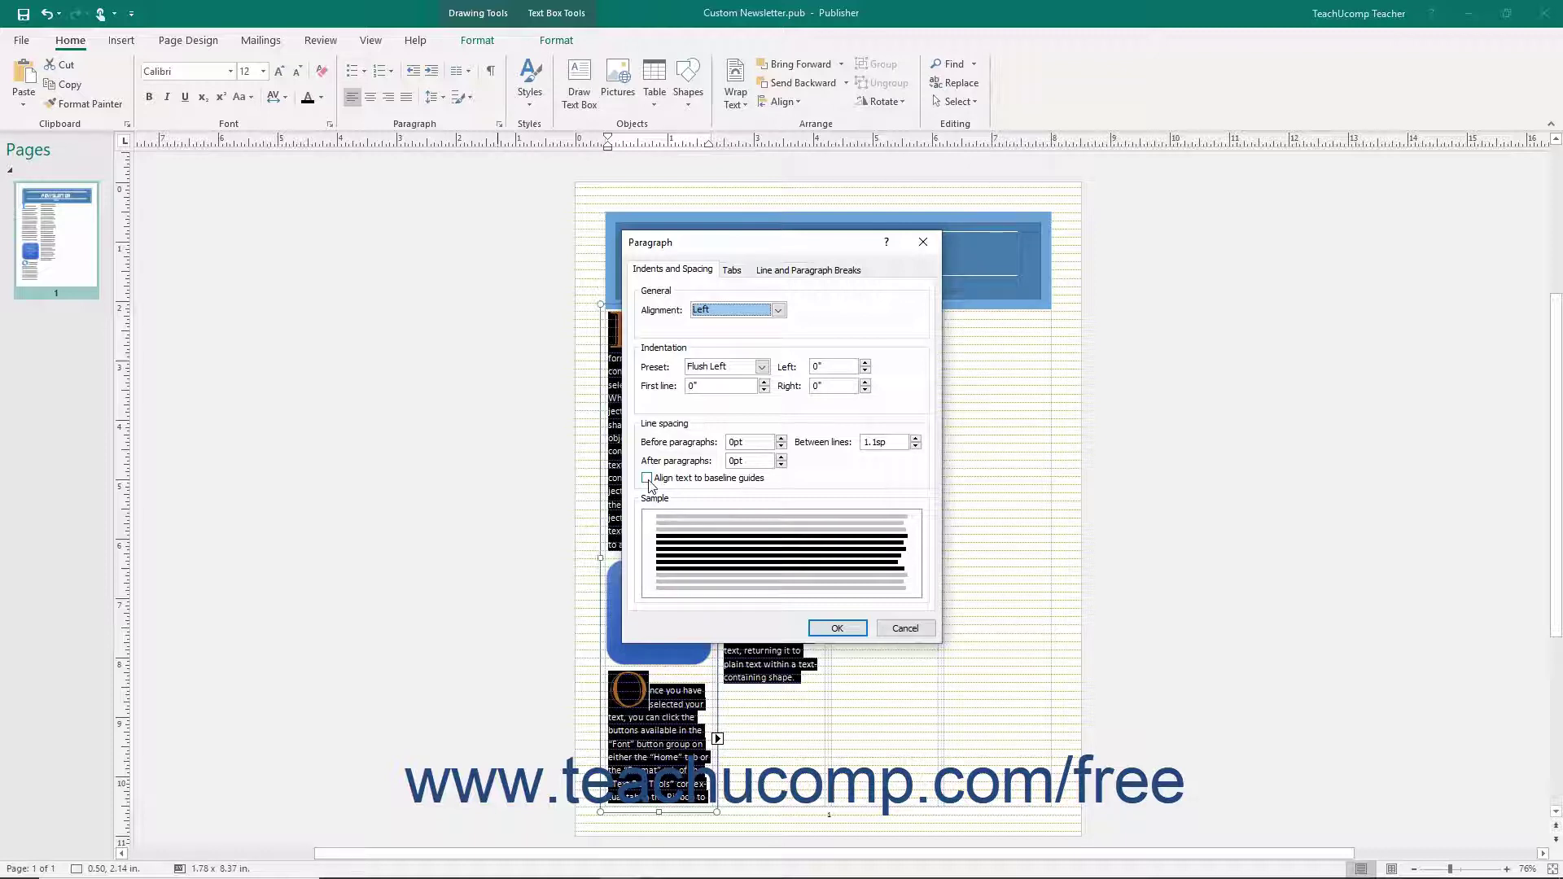
pyautogui.click(648, 480)
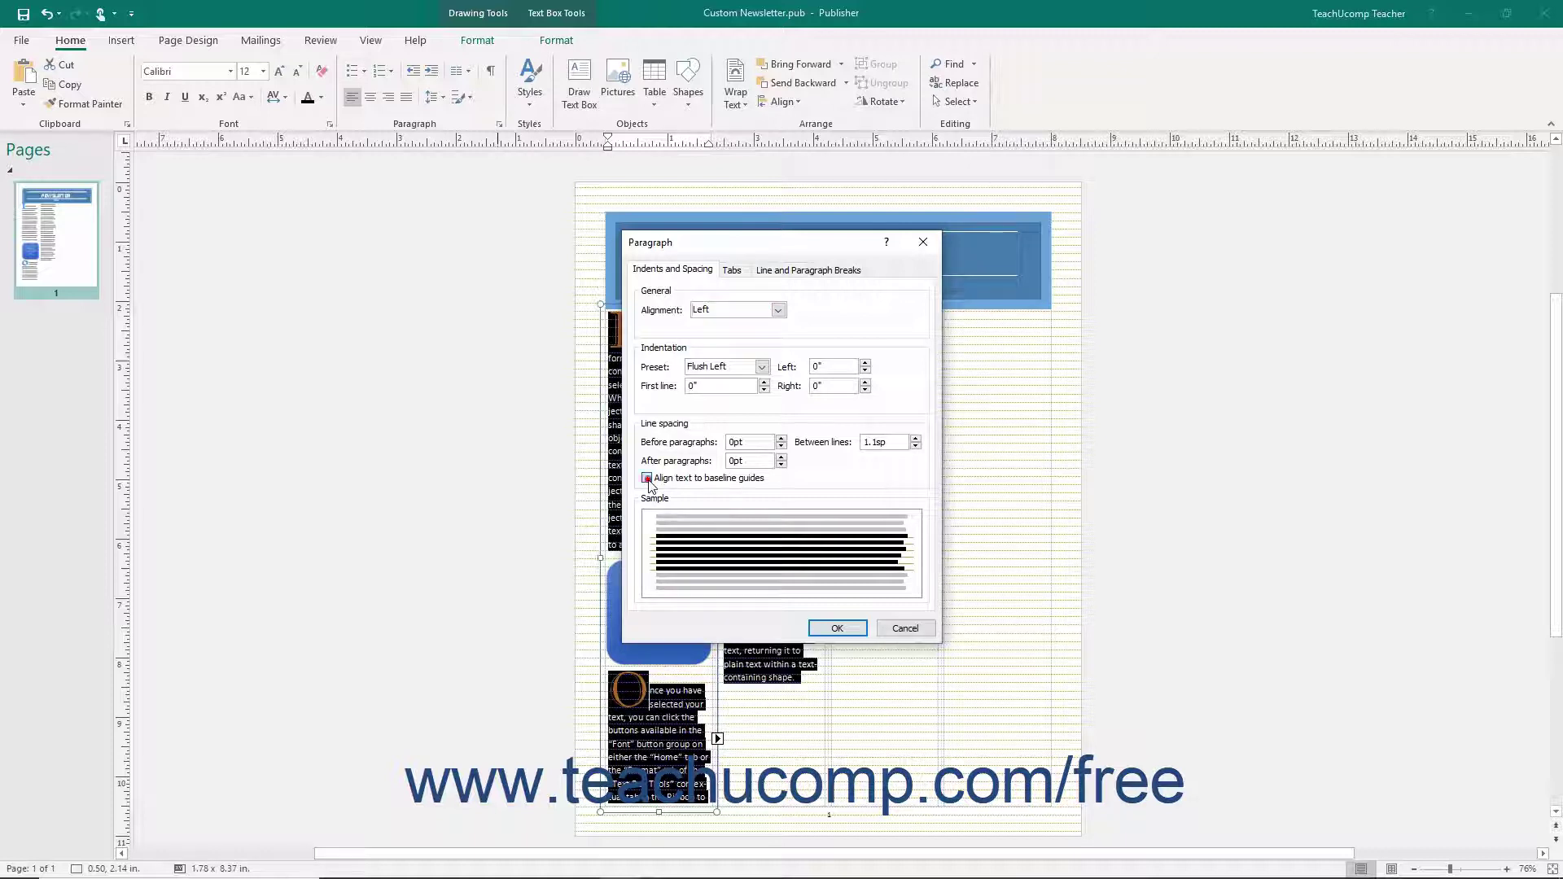
pyautogui.click(827, 629)
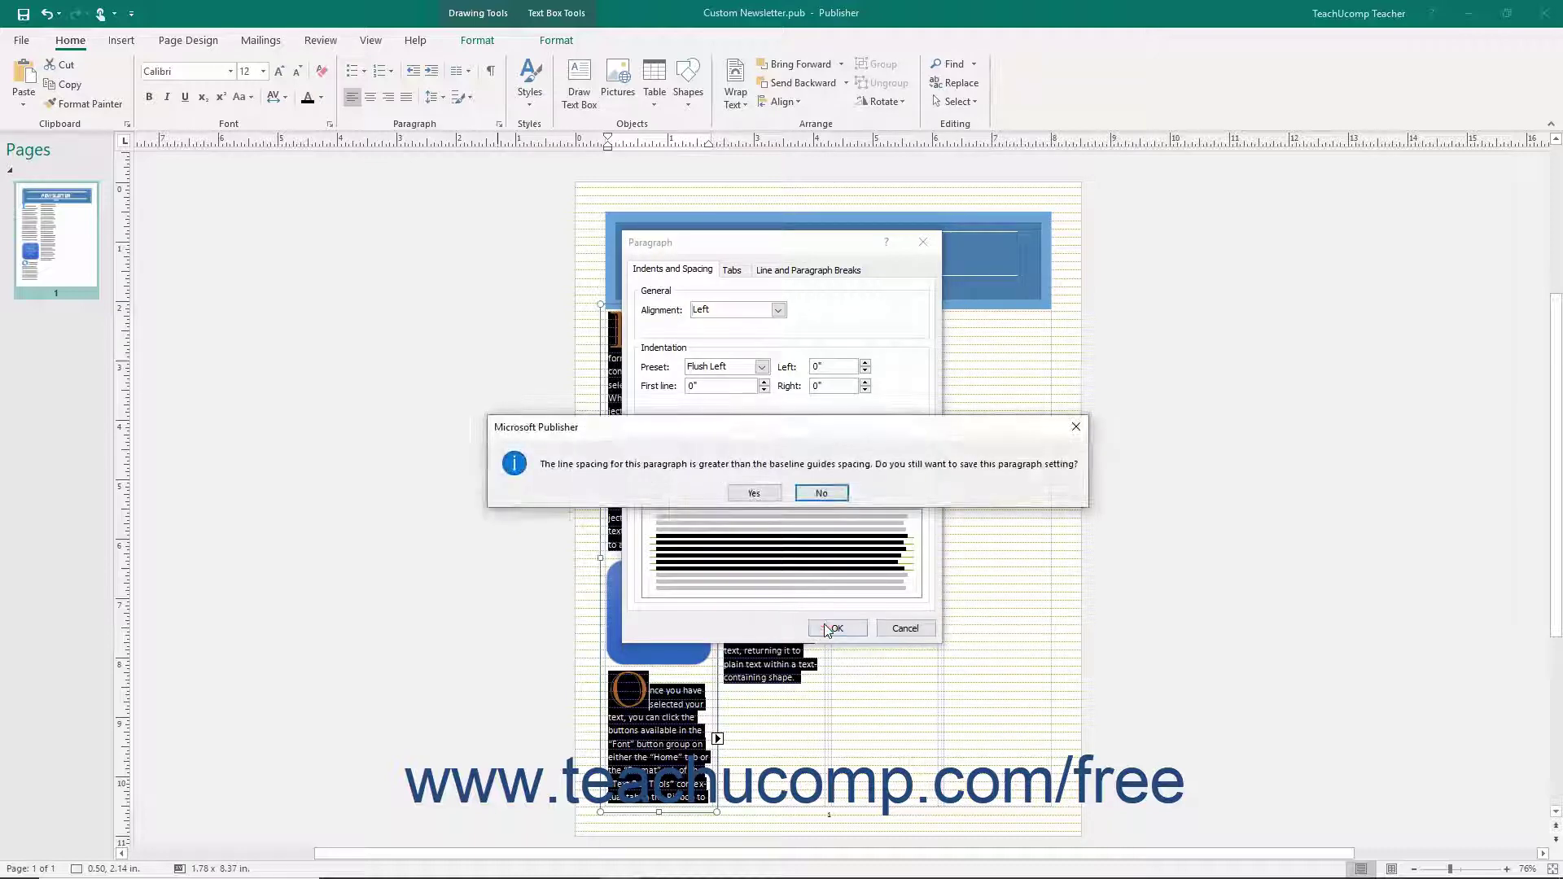